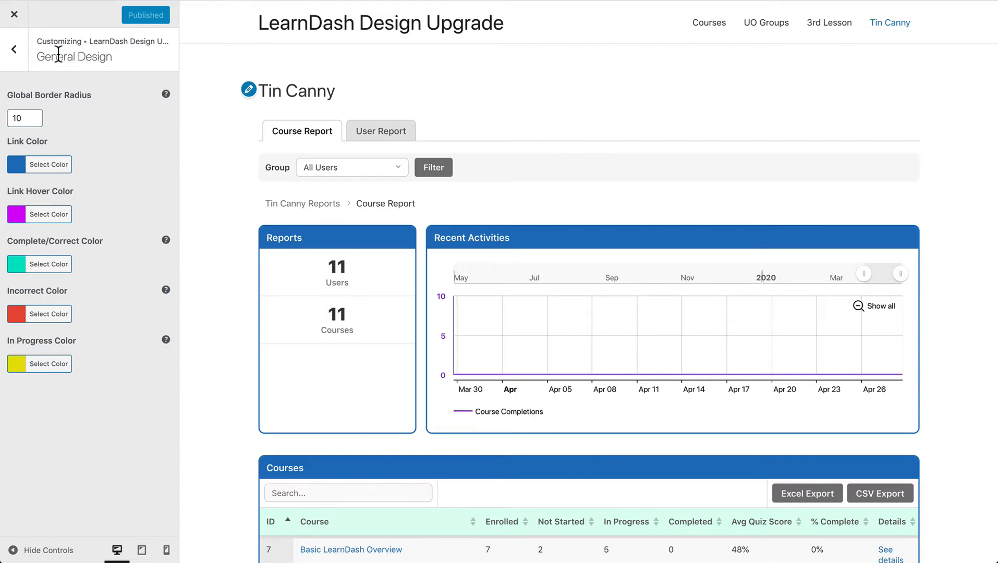
Open the General Design settings and examine how the border radius and colors apply to the Tin Canny course report
{"action": "left_click", "coordinate": [18, 53]}
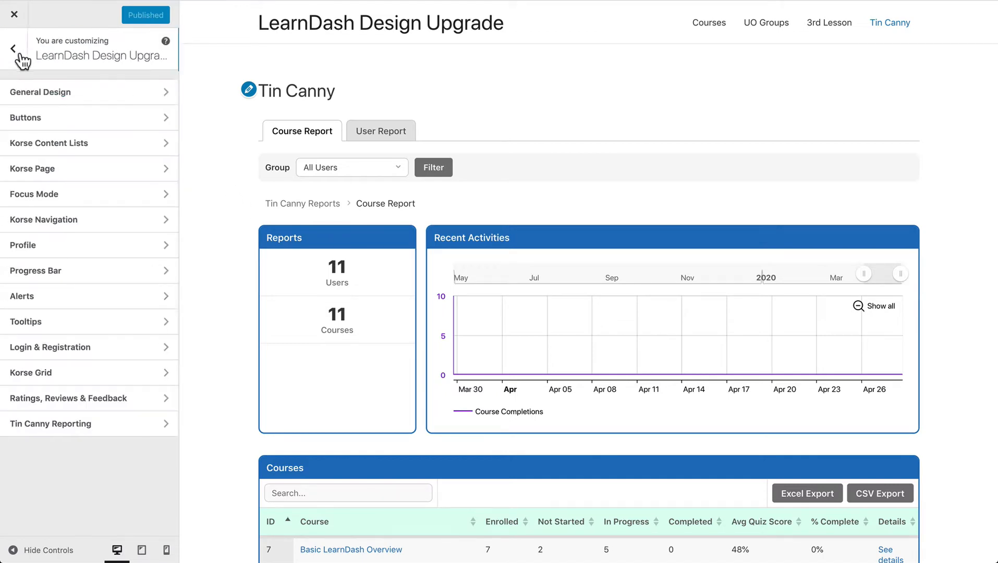
{"action": "left_click", "coordinate": [90, 97]}
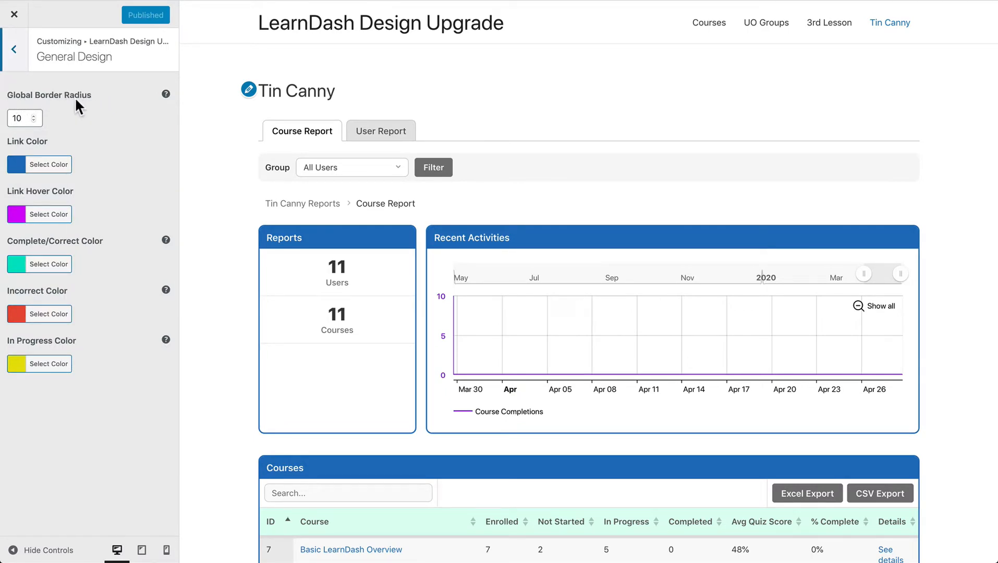
{"action": "scroll", "coordinate": [229, 149], "scroll_direction": "down", "scroll_amount": 1}
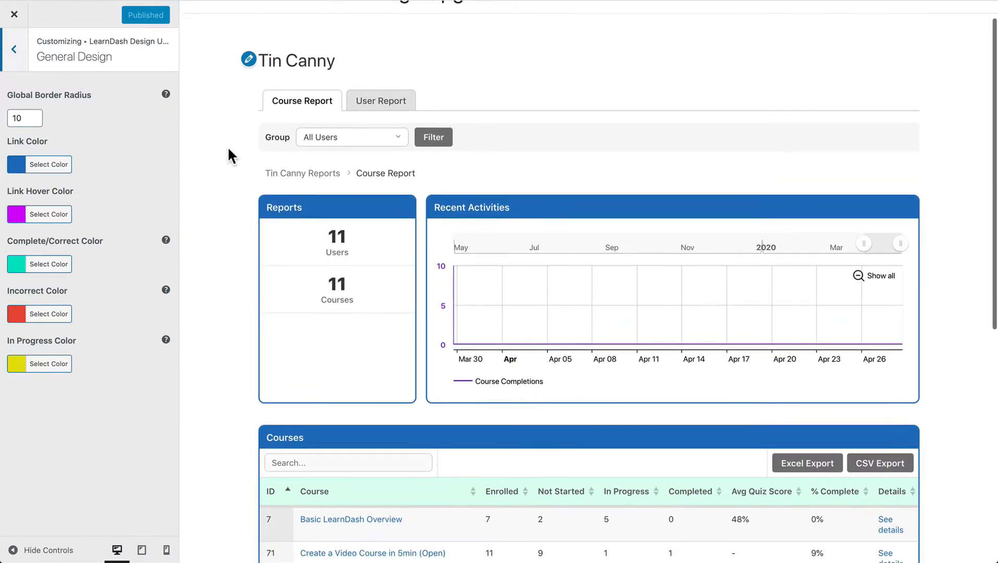
{"action": "scroll", "coordinate": [228, 149], "scroll_direction": "up", "scroll_amount": 1}
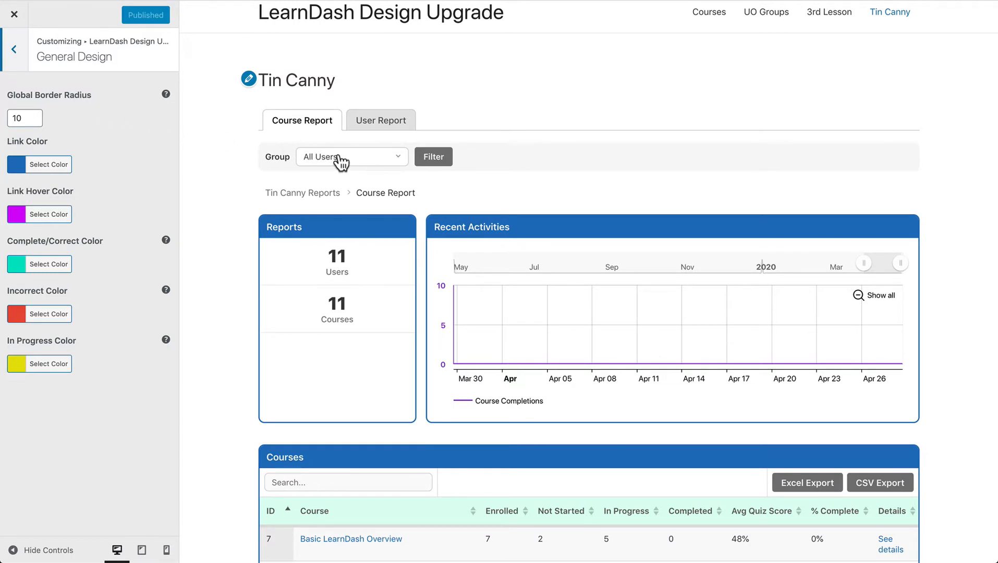
{"action": "scroll", "coordinate": [222, 263], "scroll_direction": "down", "scroll_amount": 3}
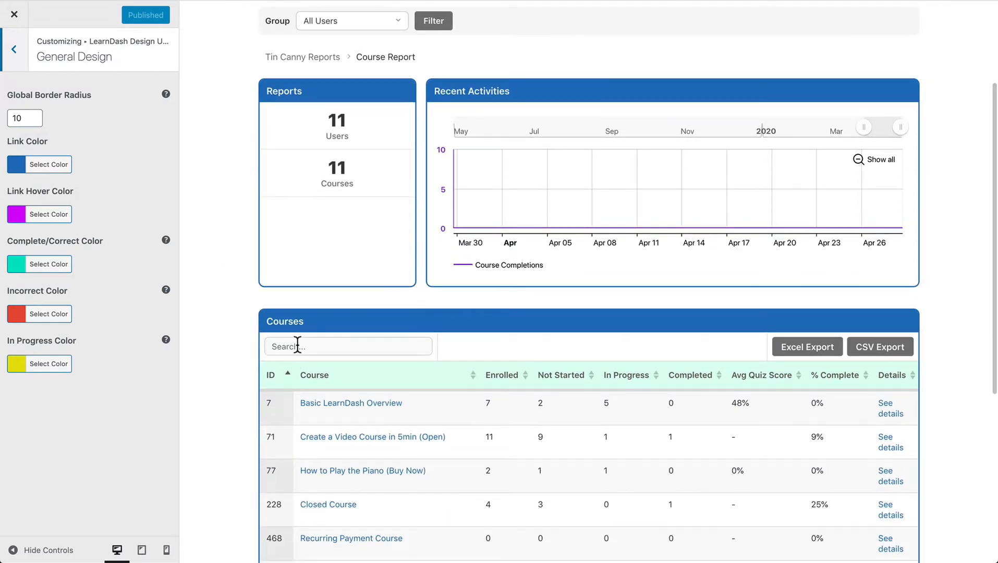
{"action": "scroll", "coordinate": [219, 225], "scroll_direction": "up", "scroll_amount": 1}
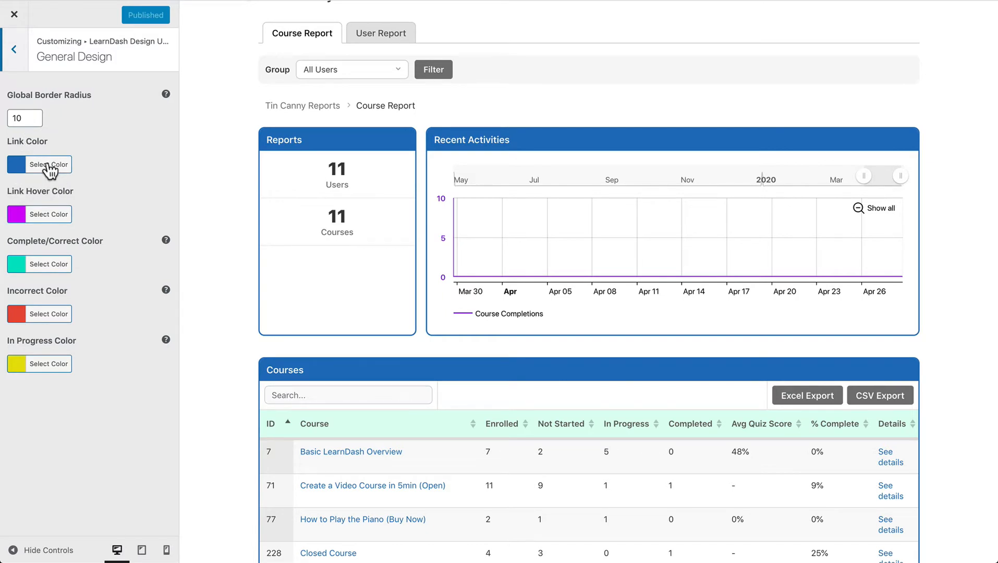
{"action": "scroll", "coordinate": [216, 249], "scroll_direction": "down", "scroll_amount": 1}
{"action": "scroll", "coordinate": [215, 243], "scroll_direction": "down", "scroll_amount": 3}
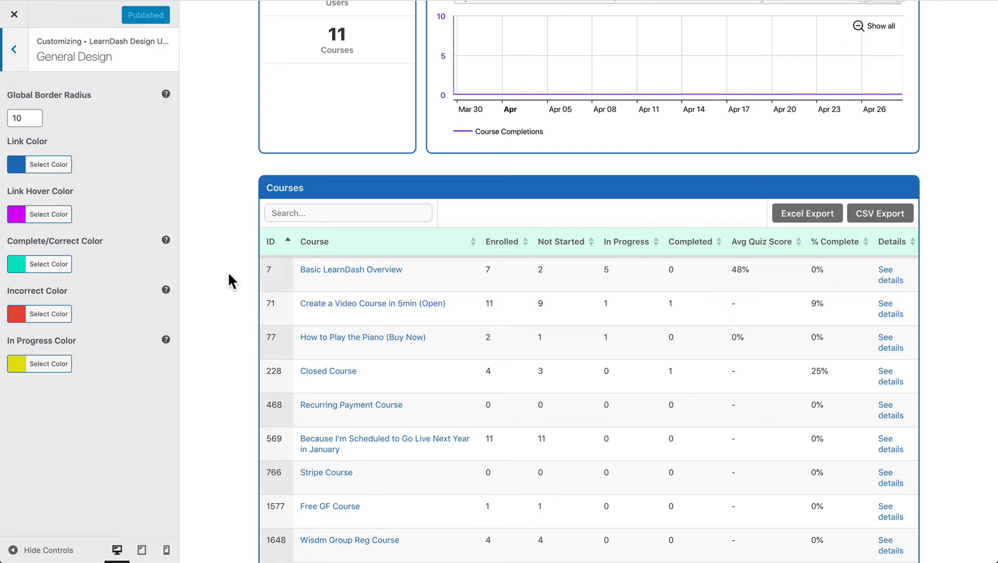
{"action": "scroll", "coordinate": [227, 274], "scroll_direction": "up", "scroll_amount": 4}
Check how the link hover color appears on the active Group filter and the Courses table's search field
{"action": "left_click", "coordinate": [347, 86]}
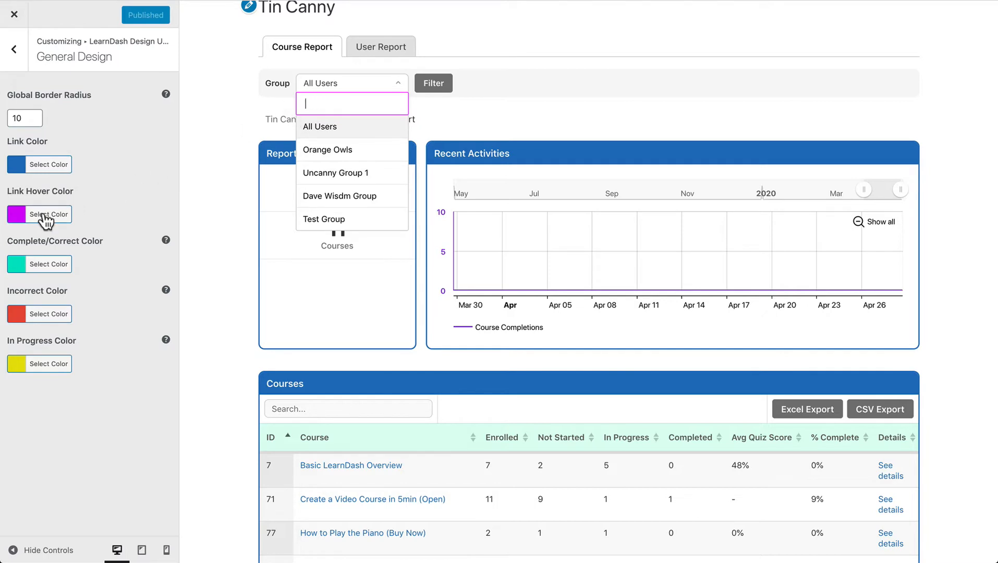
{"action": "left_click", "coordinate": [265, 100]}
{"action": "scroll", "coordinate": [248, 120], "scroll_direction": "down", "scroll_amount": 2}
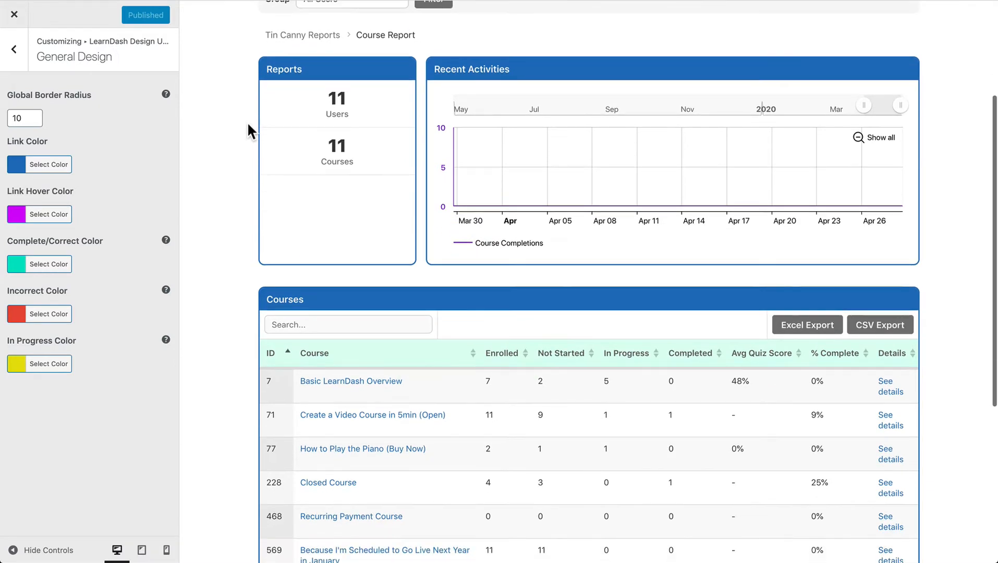
{"action": "left_click", "coordinate": [311, 324]}
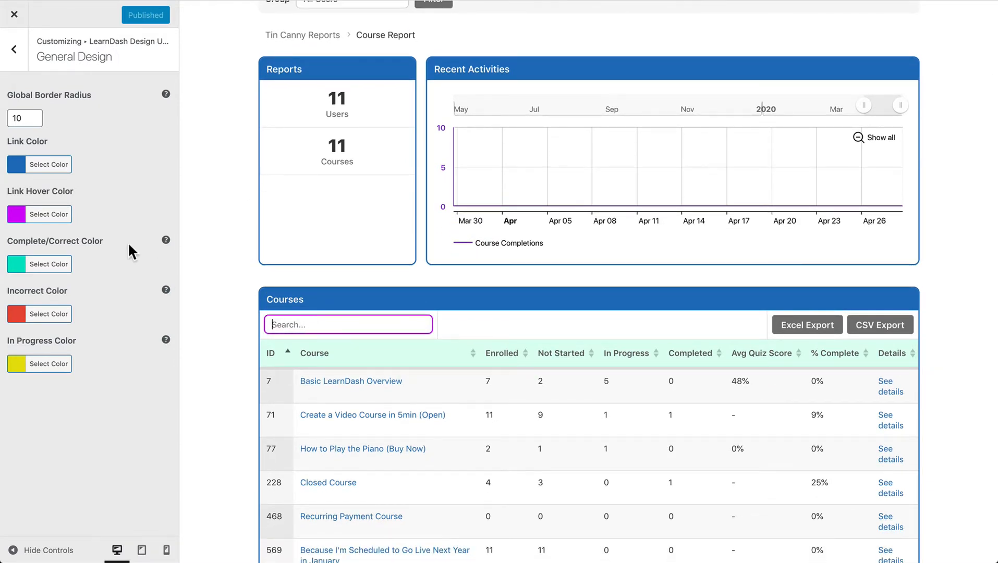
{"action": "left_click", "coordinate": [244, 285]}
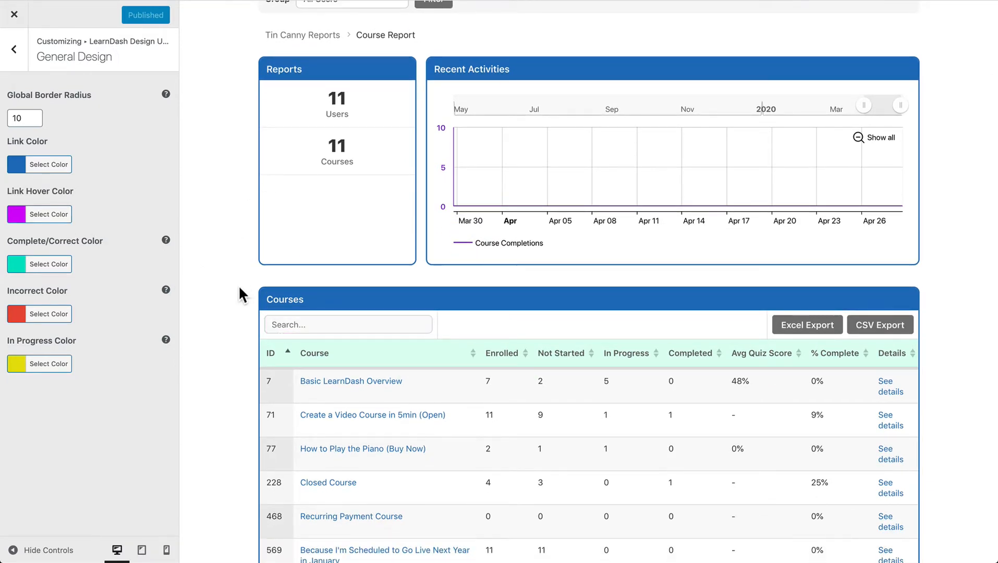
{"action": "scroll", "coordinate": [236, 287], "scroll_direction": "up", "scroll_amount": 3}
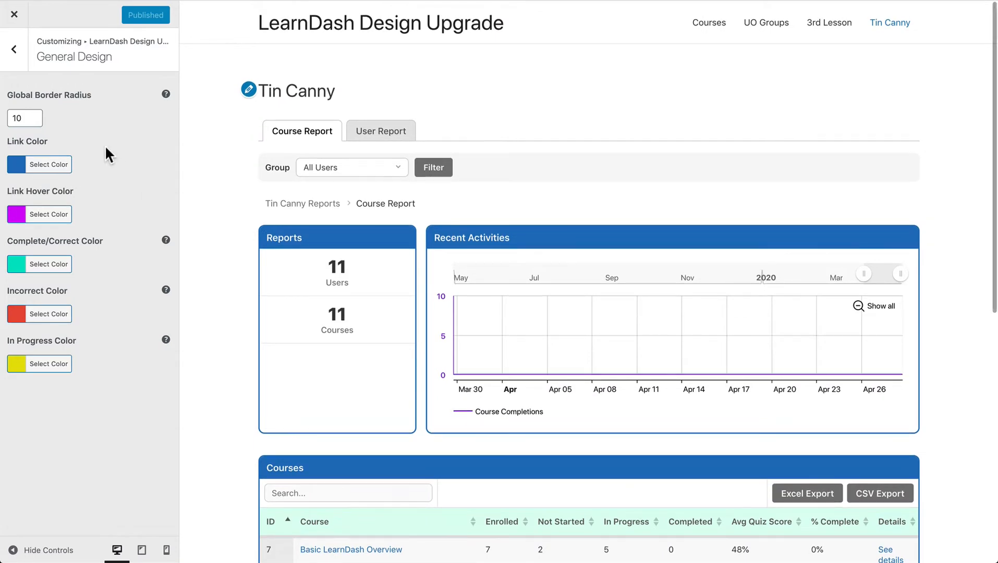
Switch from General Design to the Tin Canny Reporting customization settings
{"action": "left_click", "coordinate": [14, 50]}
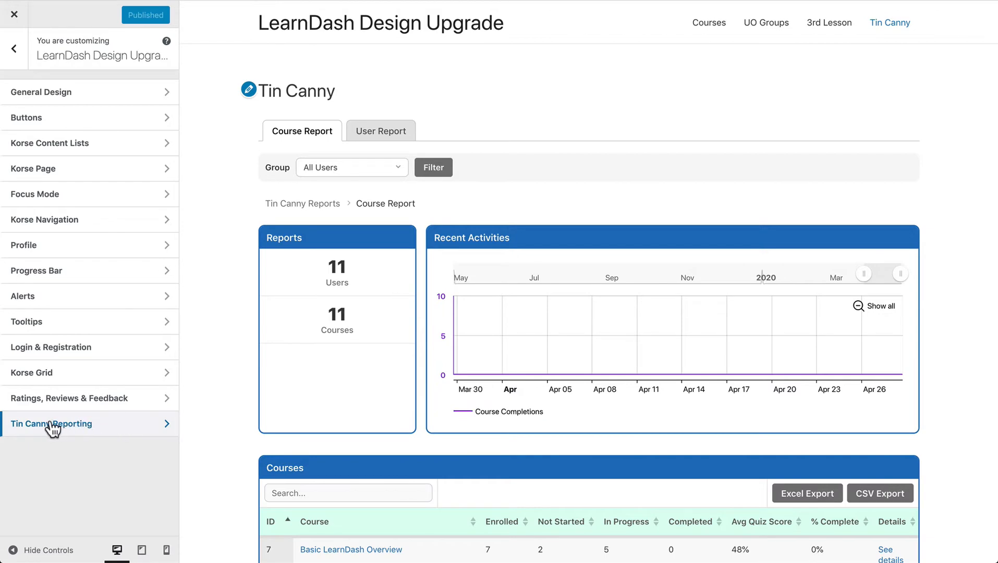
{"action": "left_click", "coordinate": [95, 429]}
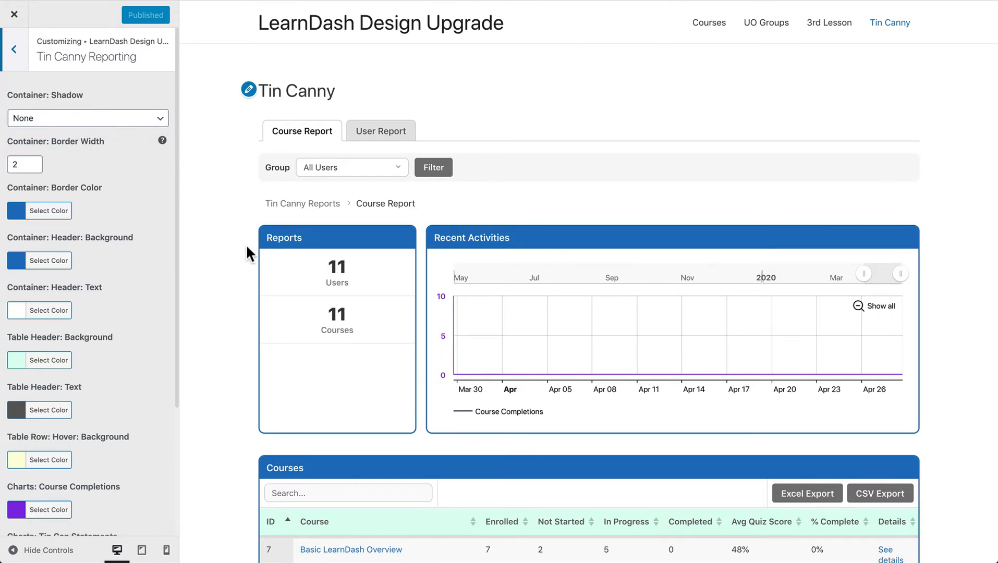
{"action": "scroll", "coordinate": [238, 268], "scroll_direction": "down", "scroll_amount": 1}
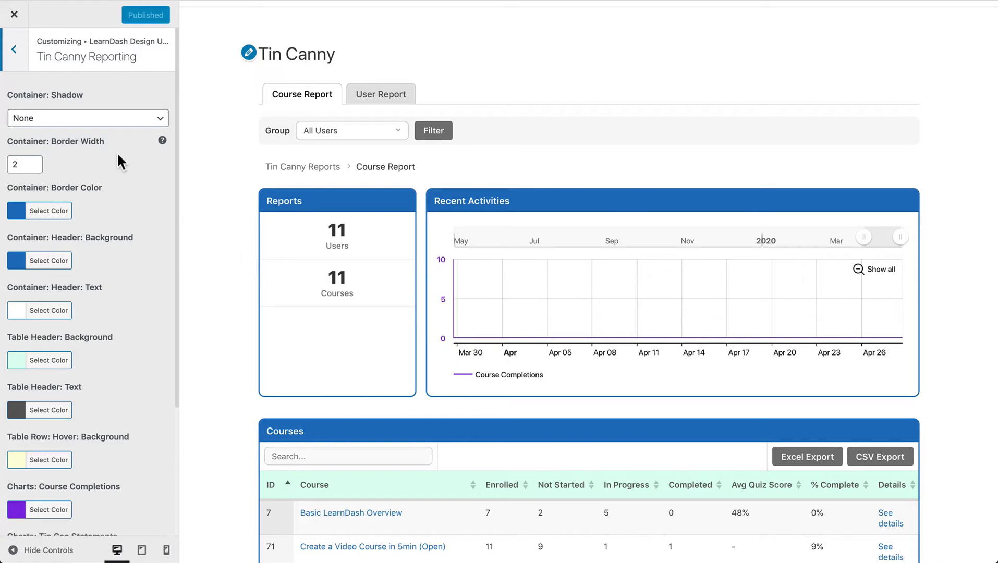
Set the report container shadow to Small and the container border width to 0
{"action": "left_click", "coordinate": [57, 119]}
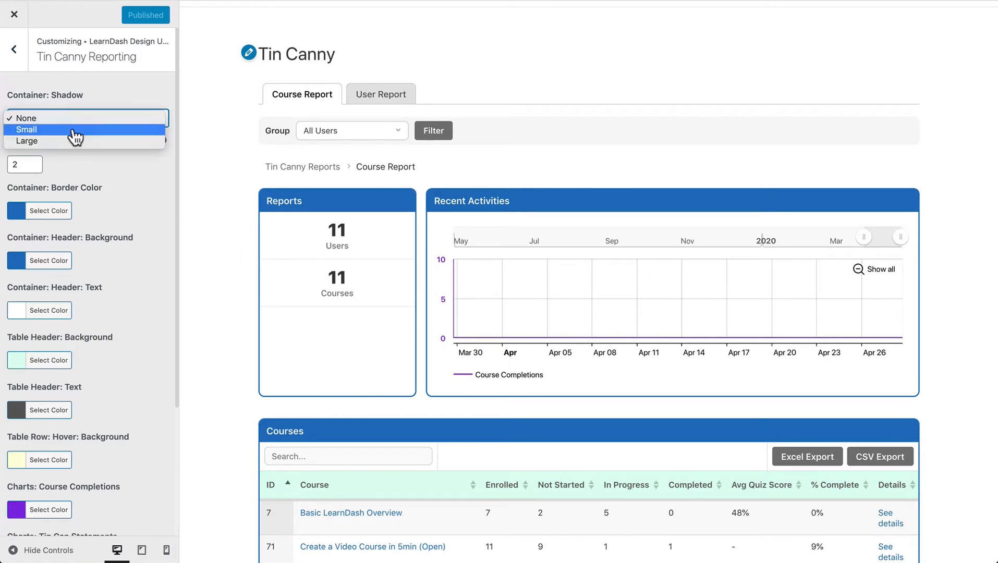
{"action": "left_click", "coordinate": [76, 137]}
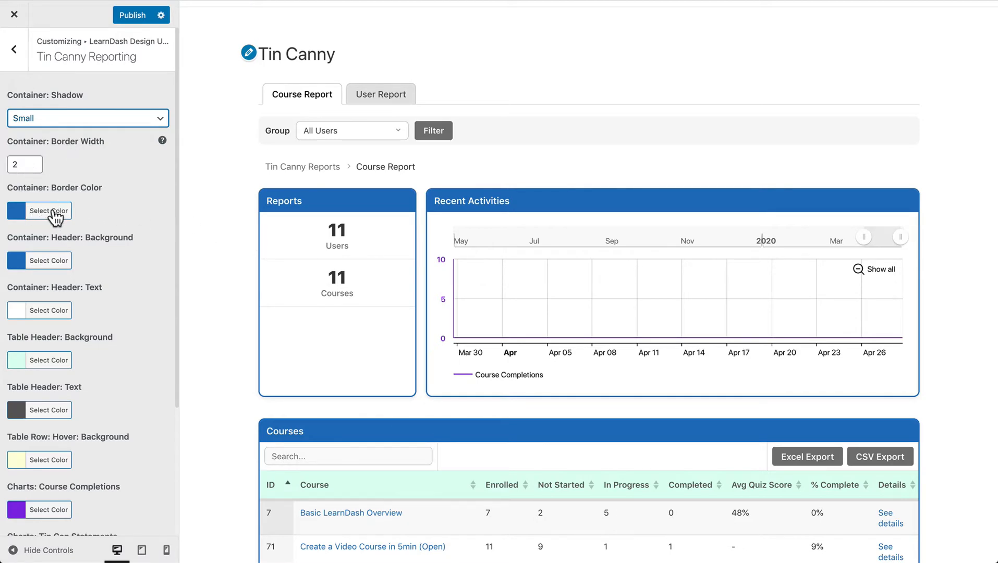
{"action": "left_click_drag", "start_coordinate": [18, 161], "coordinate": [9, 163]}
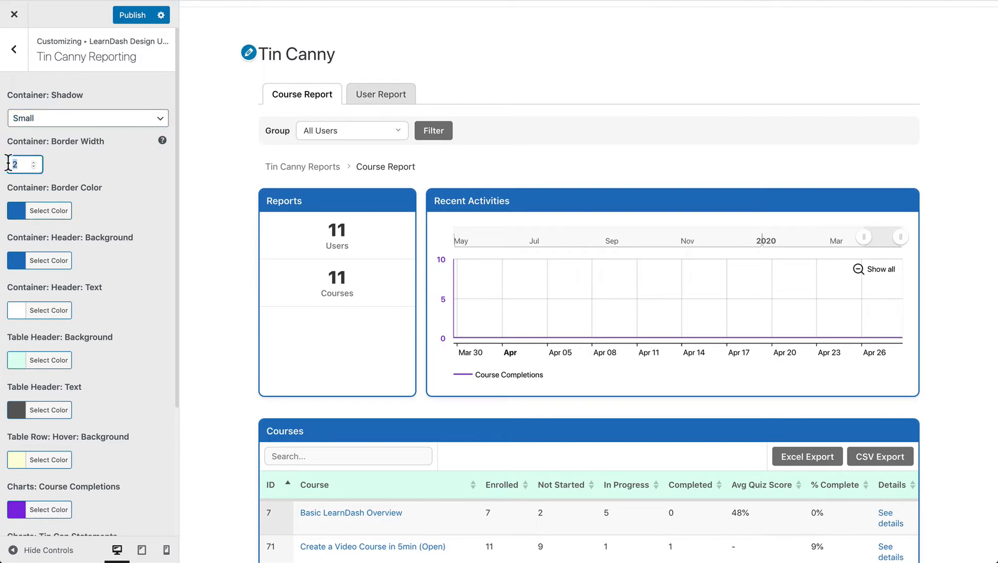
{"action": "type", "text": "0"}
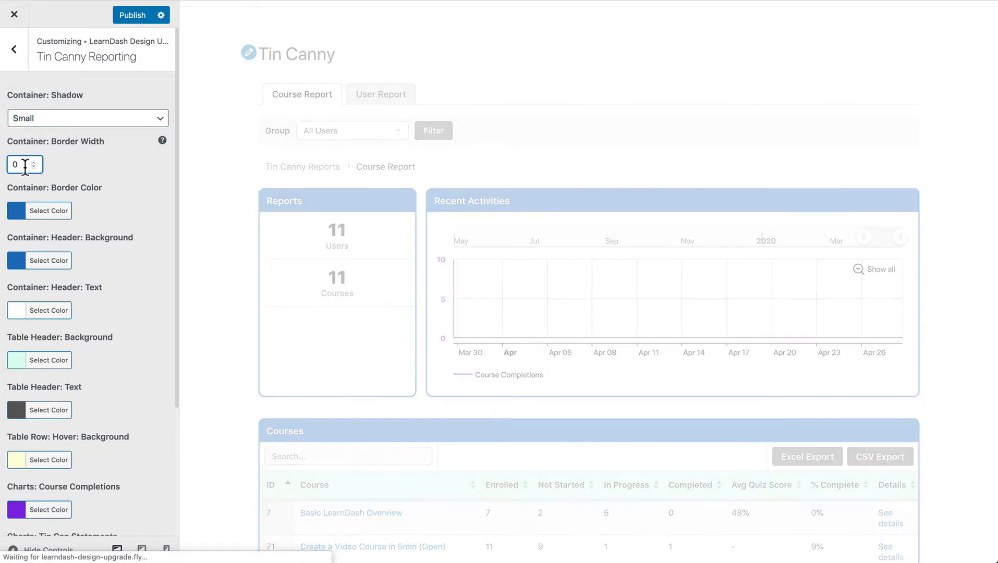
Clear the container border color and check the borderless report containers in the preview
{"action": "left_click", "coordinate": [46, 214]}
{"action": "left_click", "coordinate": [127, 209]}
{"action": "left_click", "coordinate": [42, 212]}
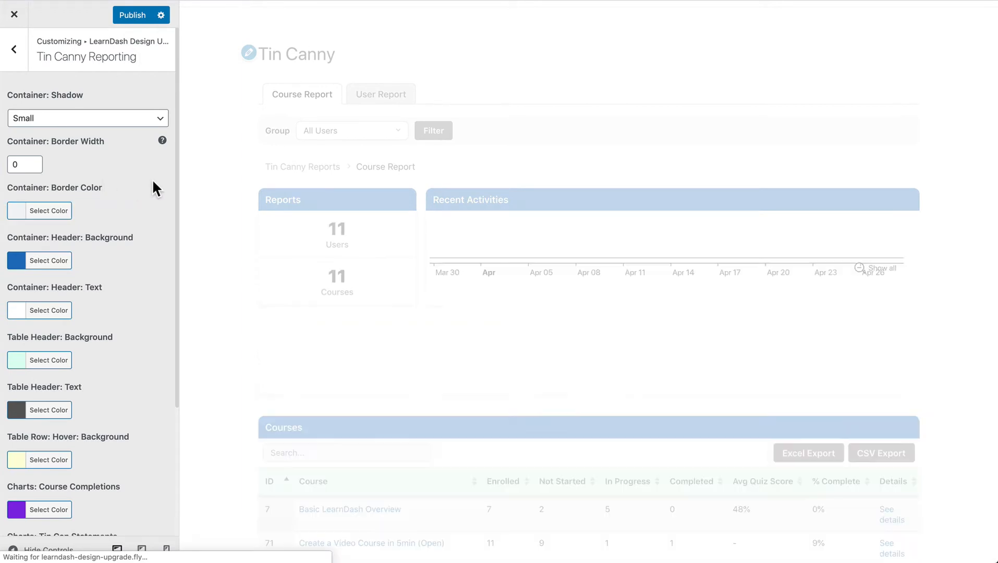
{"action": "scroll", "coordinate": [225, 201], "scroll_direction": "down", "scroll_amount": 2}
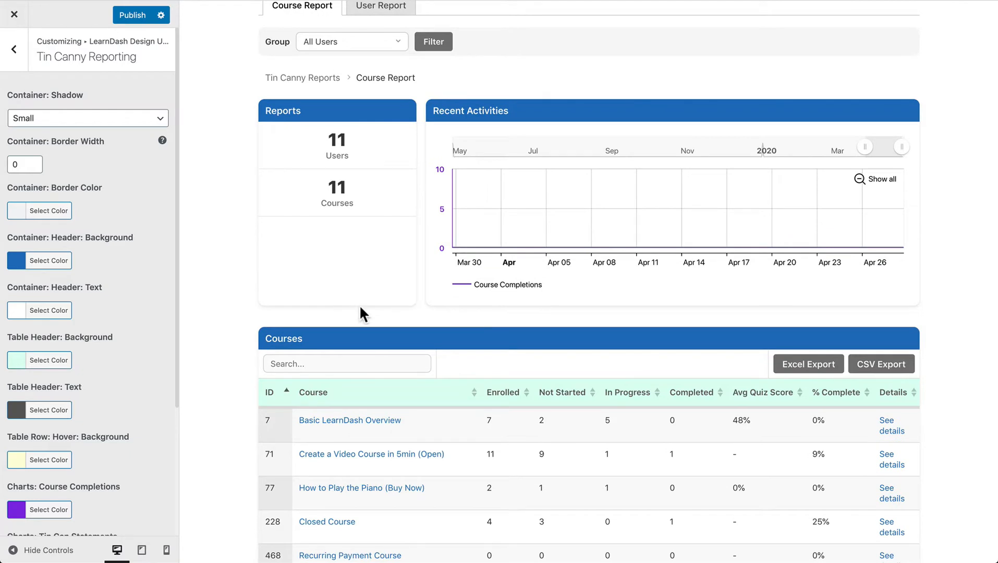
Try leaving the container border width blank, and set it back to 0
{"action": "double_click", "coordinate": [19, 163]}
{"action": "key", "text": "BackSpace"}
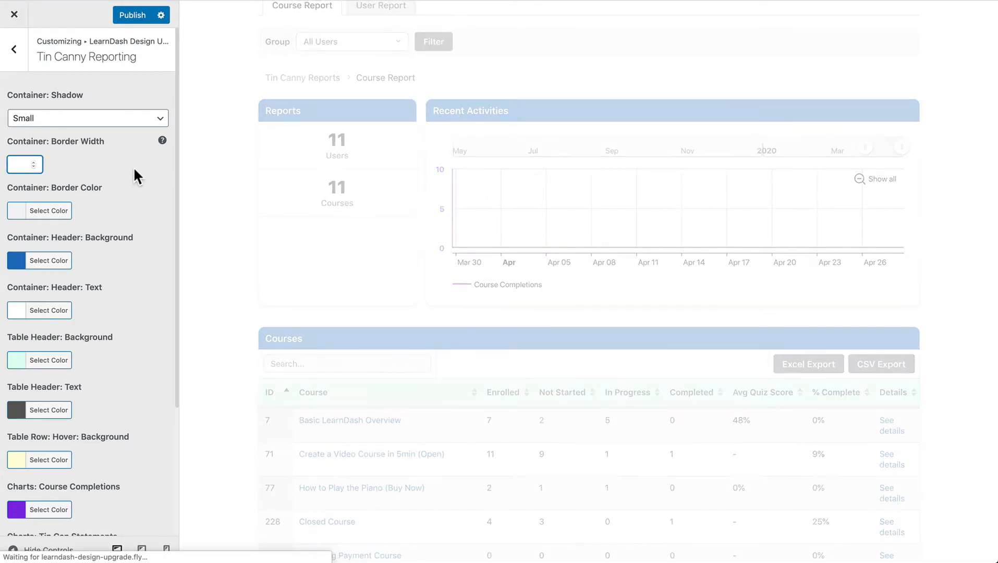
{"action": "left_click", "coordinate": [137, 165]}
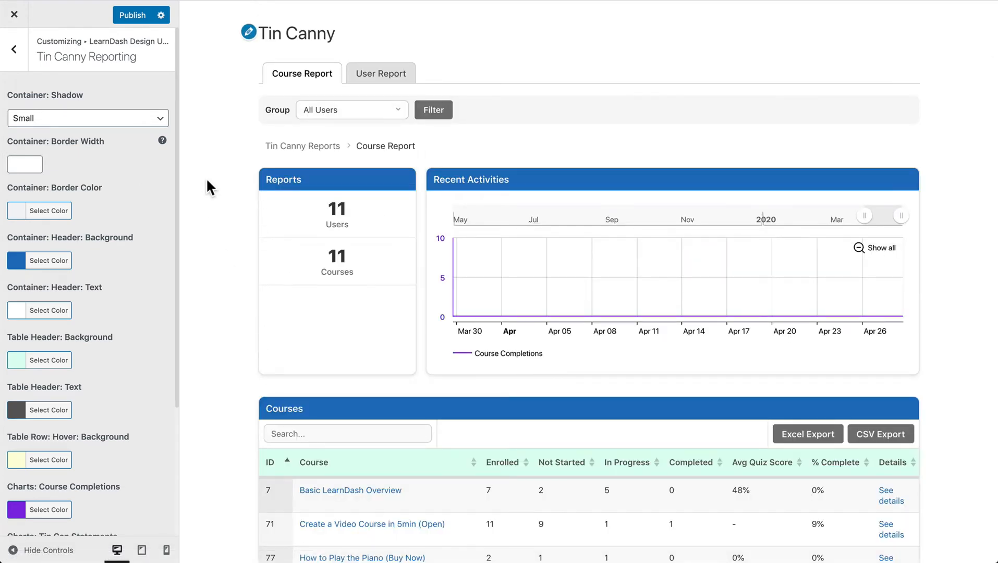
{"action": "left_click", "coordinate": [17, 163]}
{"action": "type", "text": "0"}
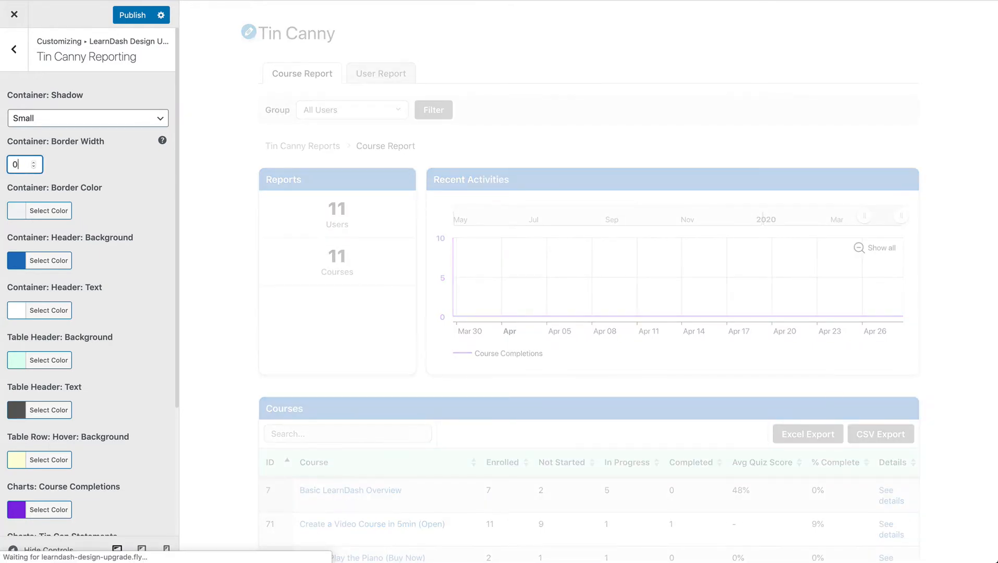
Set the container shadow to Large and view its effect on the report boxes
{"action": "left_click", "coordinate": [96, 123]}
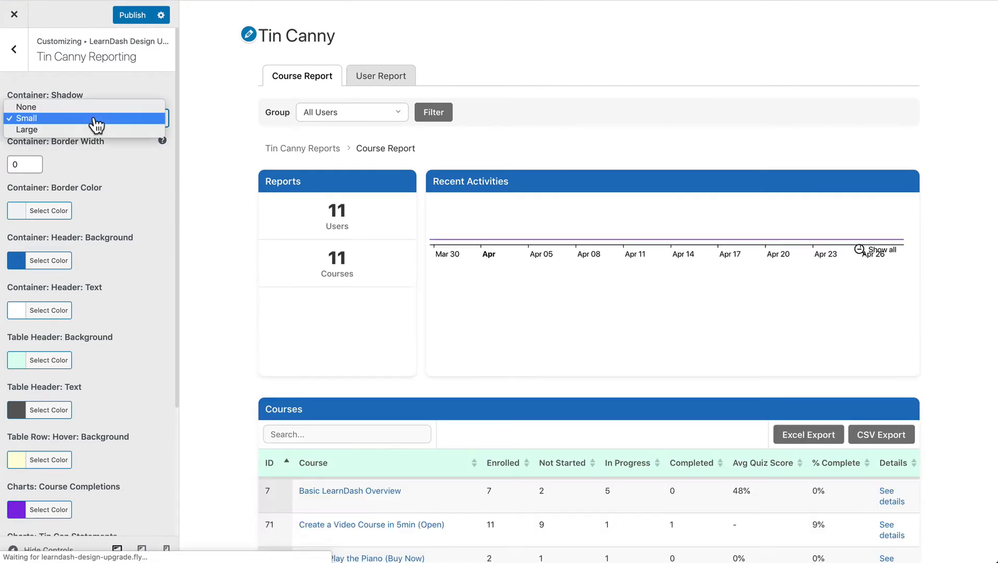
{"action": "left_click", "coordinate": [96, 130]}
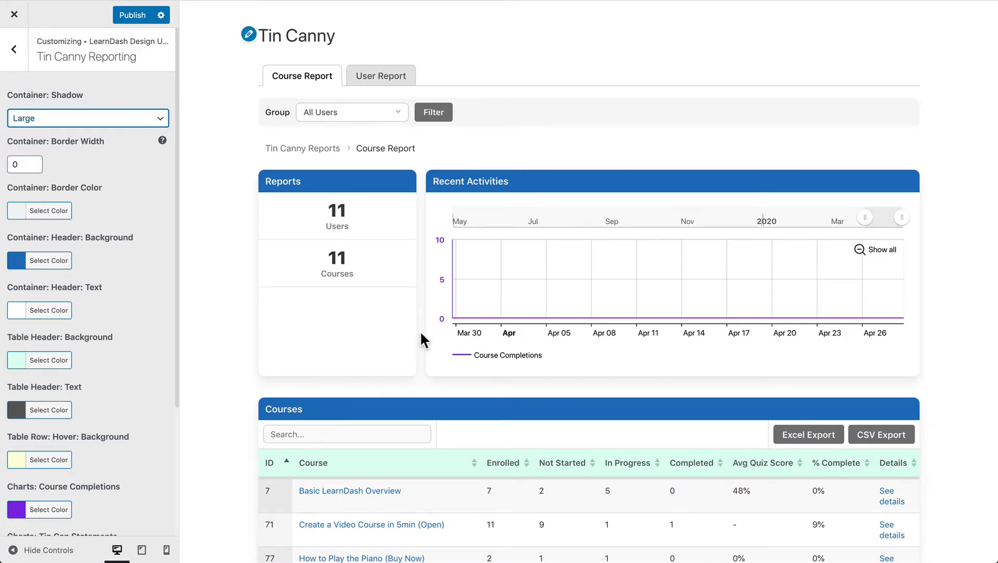
{"action": "scroll", "coordinate": [420, 334], "scroll_direction": "down", "scroll_amount": 1}
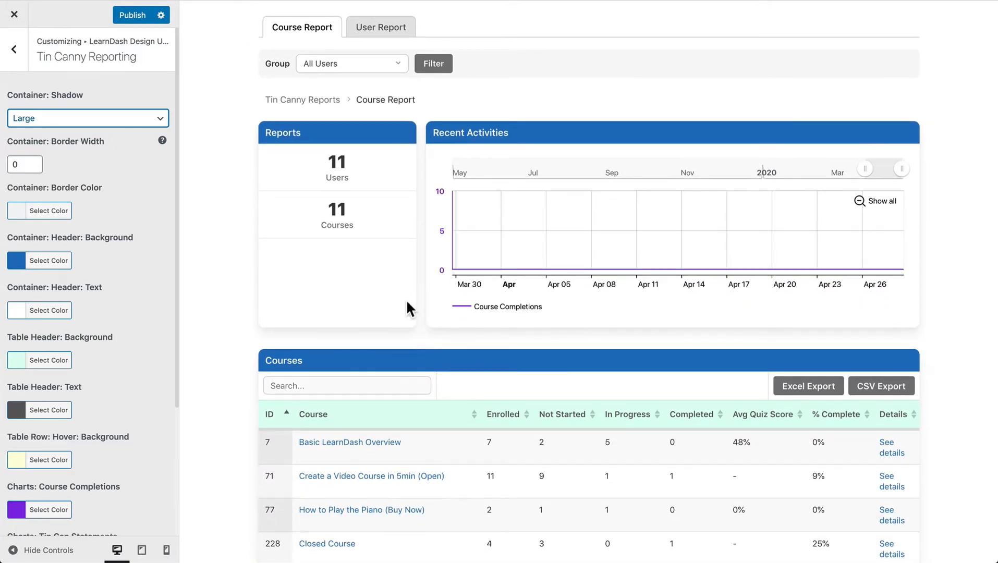
Set the container shadow to None and the container border width to 2
{"action": "left_click", "coordinate": [82, 118]}
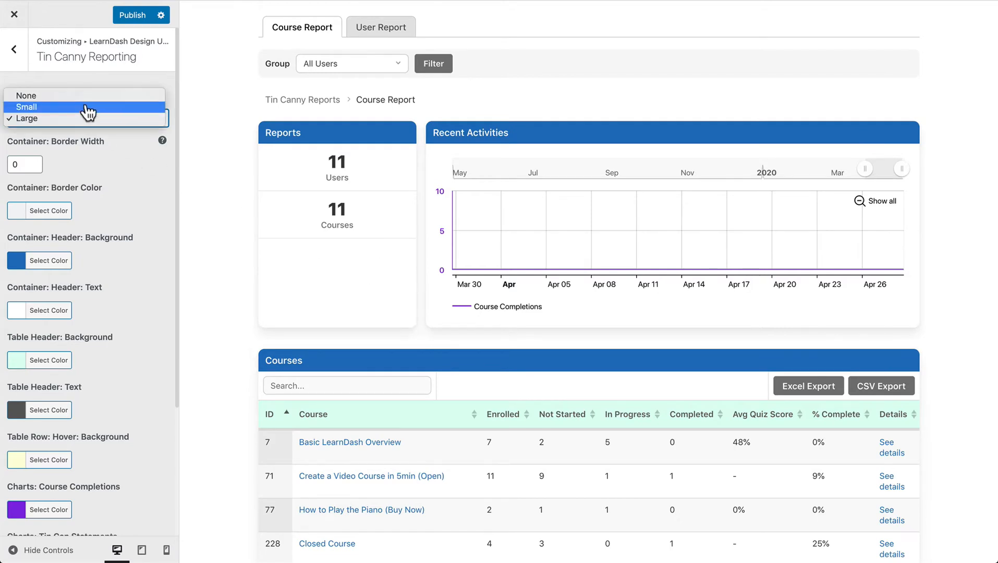
{"action": "left_click", "coordinate": [83, 94]}
{"action": "double_click", "coordinate": [22, 162]}
{"action": "type", "text": "2"}
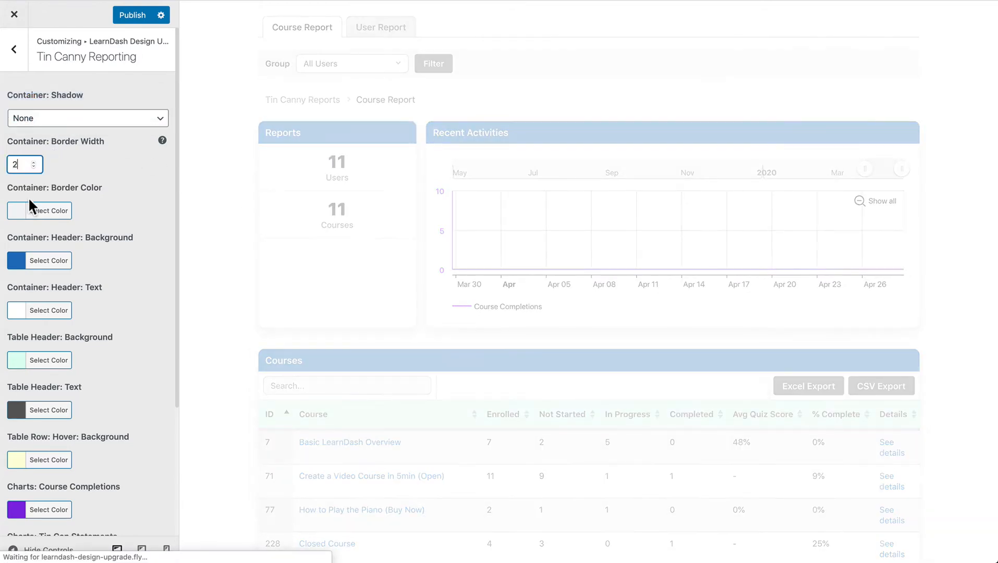
Set the container border color to the blue preset #1e73be
{"action": "left_click", "coordinate": [44, 211]}
{"action": "left_click", "coordinate": [102, 350]}
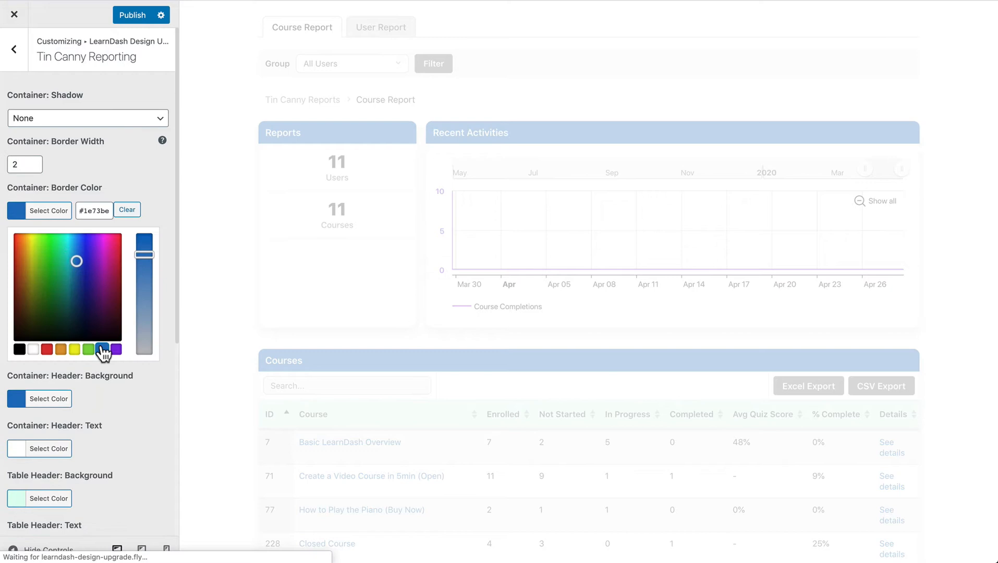
{"action": "left_click", "coordinate": [65, 211]}
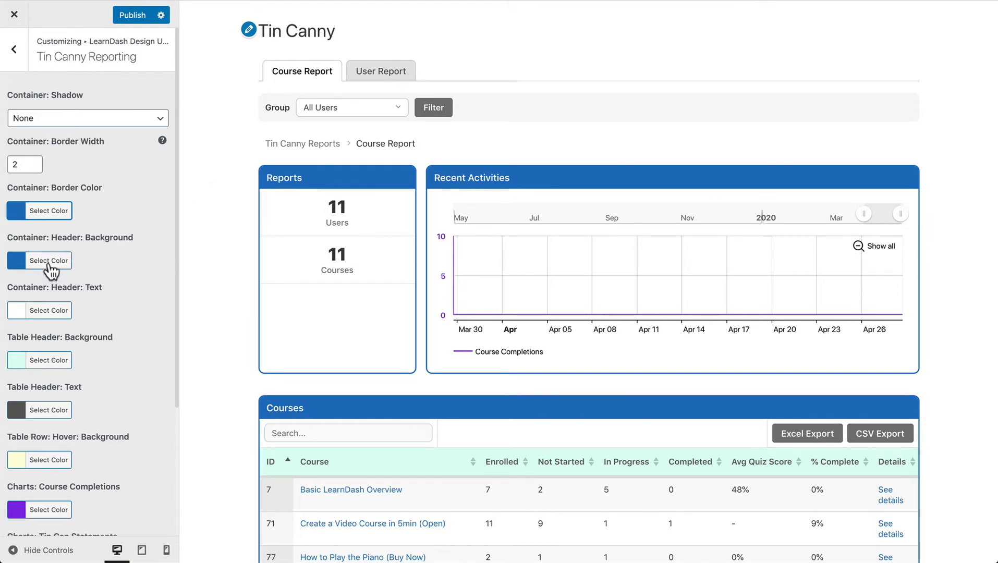
Clear the container header's text color and background color
{"action": "left_click", "coordinate": [49, 312]}
{"action": "left_click", "coordinate": [127, 311]}
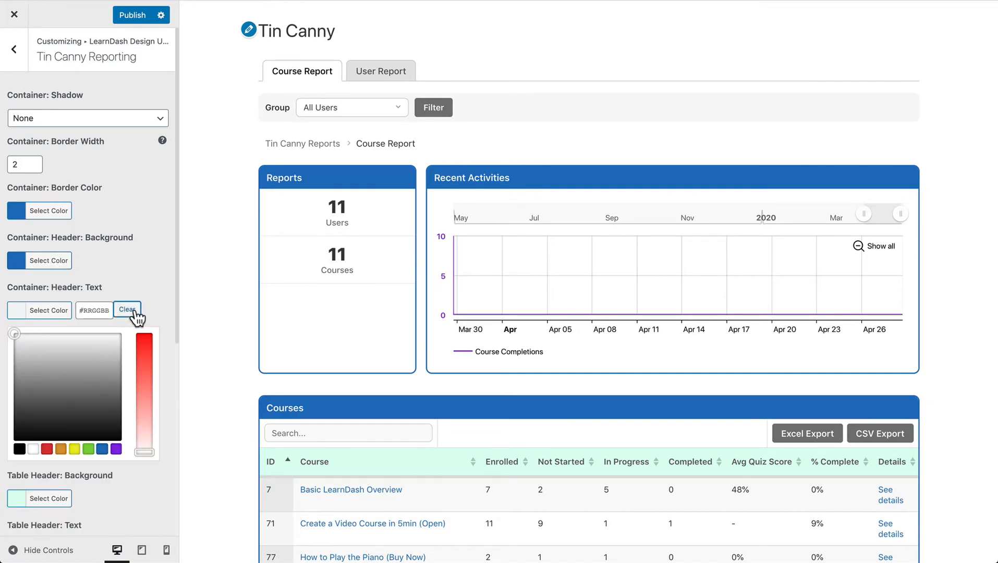
{"action": "left_click", "coordinate": [37, 259]}
{"action": "left_click", "coordinate": [127, 260]}
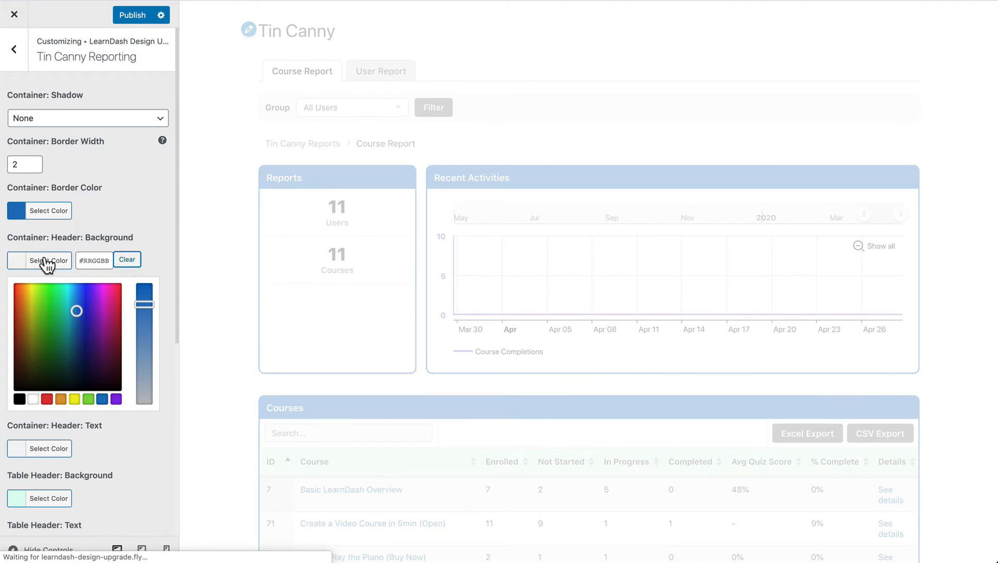
{"action": "left_click", "coordinate": [45, 262]}
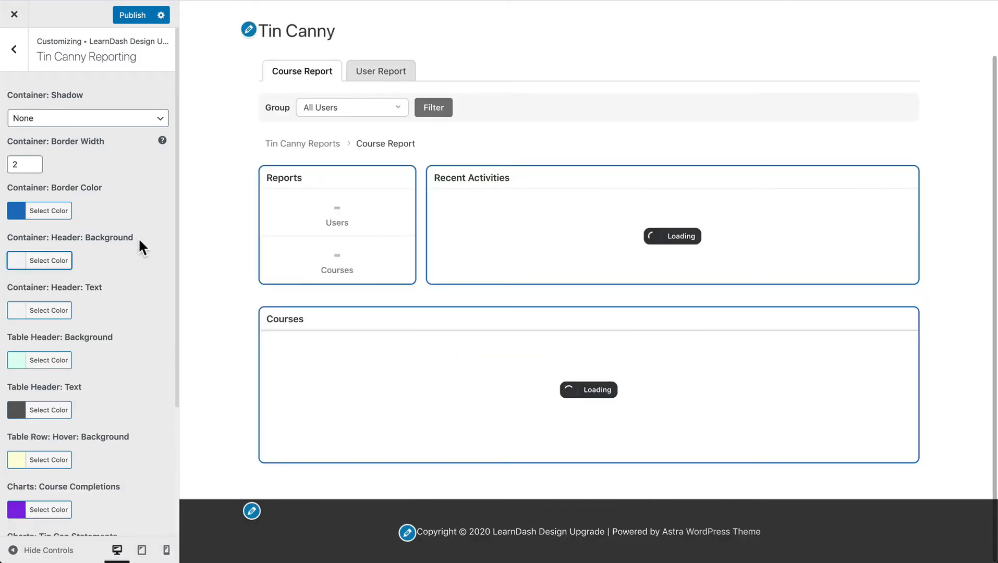
Set the container header's background to the blue preset and its text color to white (#ffffff)
{"action": "left_click", "coordinate": [62, 260]}
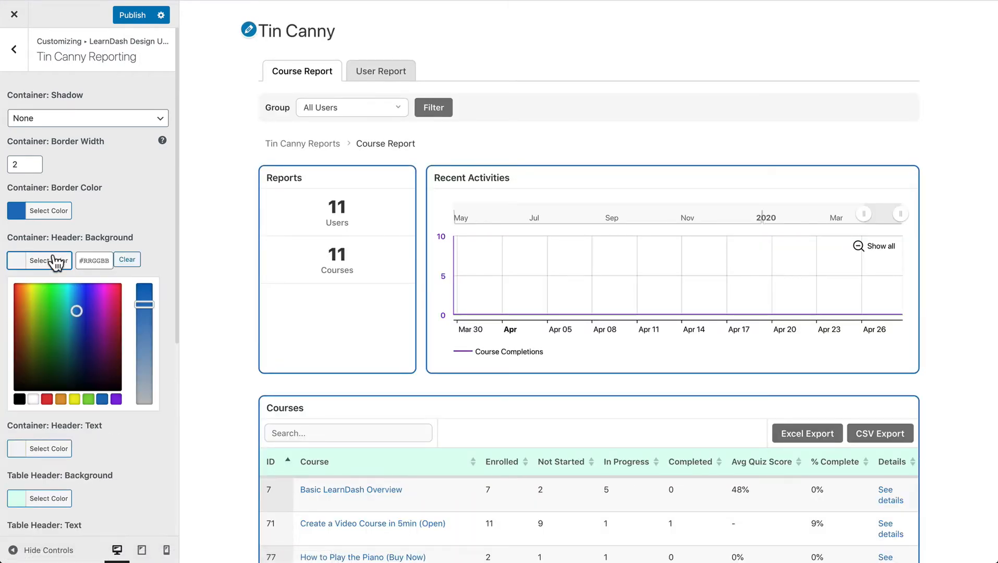
{"action": "left_click", "coordinate": [102, 399]}
{"action": "left_click", "coordinate": [48, 261]}
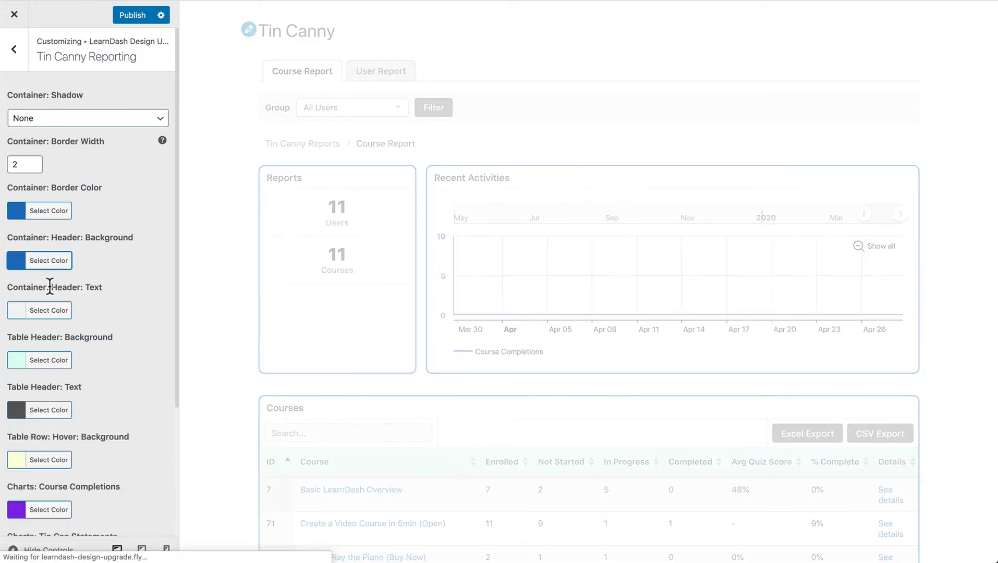
{"action": "left_click", "coordinate": [48, 310]}
{"action": "left_click", "coordinate": [33, 449]}
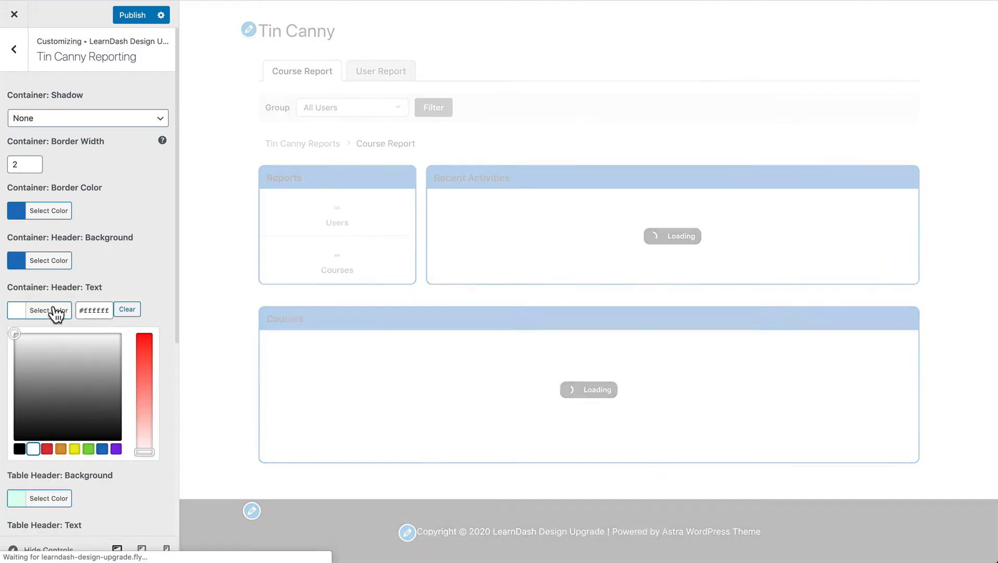
{"action": "left_click", "coordinate": [53, 311]}
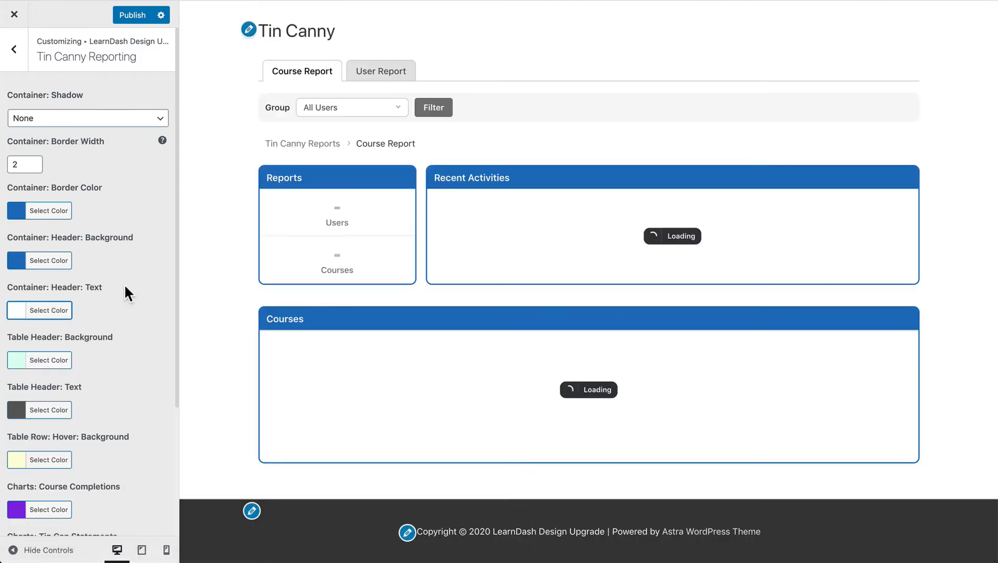
Set the table header's background to black (#000000) and its text color to the white preset
{"action": "scroll", "coordinate": [140, 284], "scroll_direction": "down", "scroll_amount": 1}
{"action": "scroll", "coordinate": [138, 280], "scroll_direction": "down", "scroll_amount": 5}
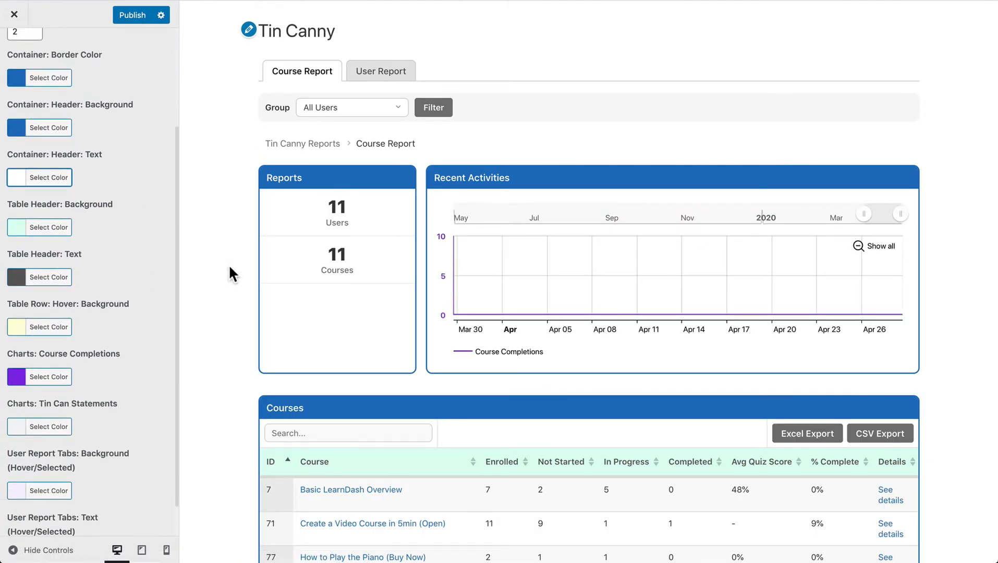
{"action": "scroll", "coordinate": [230, 274], "scroll_direction": "down", "scroll_amount": 3}
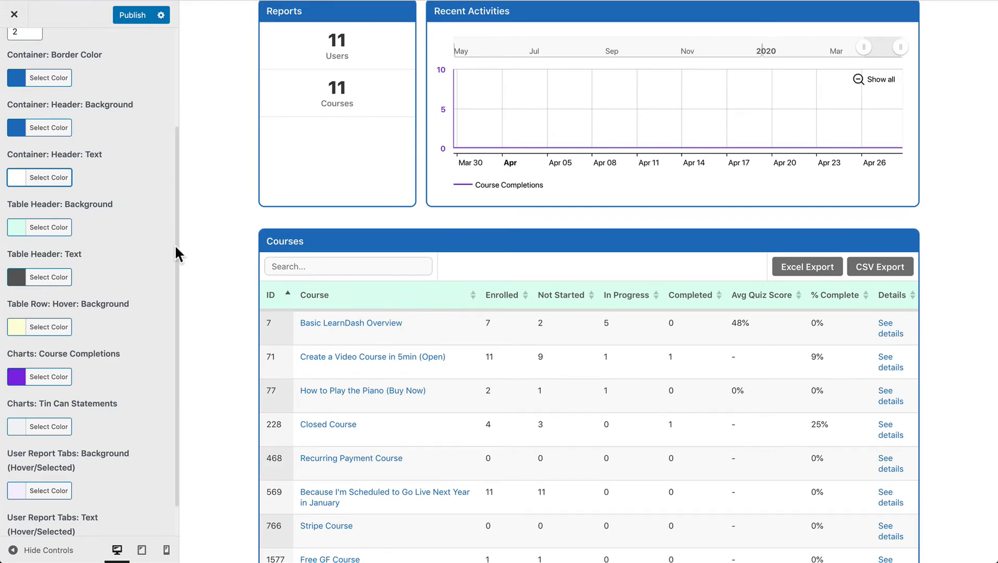
{"action": "left_click", "coordinate": [46, 228]}
{"action": "left_click", "coordinate": [18, 366]}
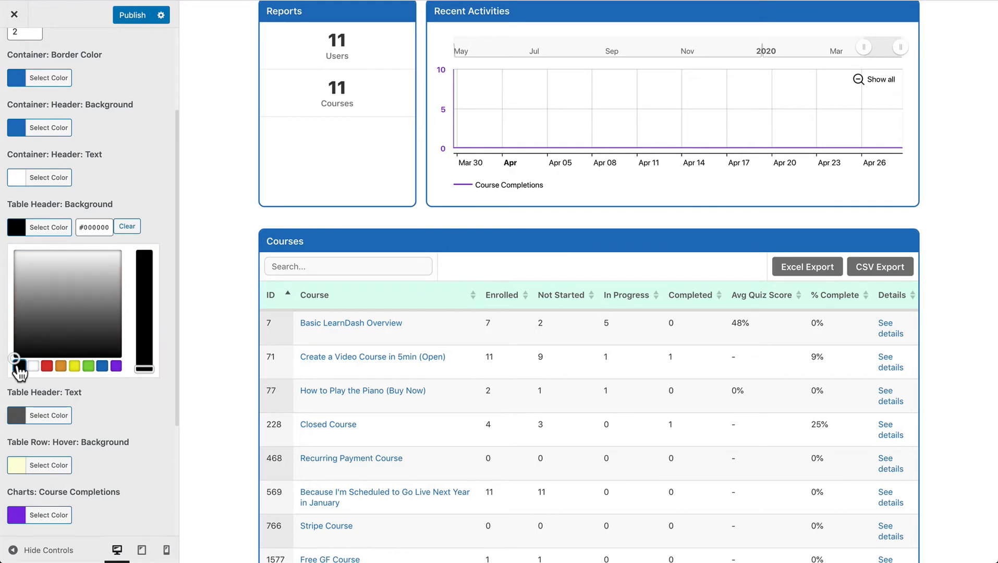
{"action": "left_click", "coordinate": [45, 227]}
{"action": "left_click", "coordinate": [32, 284]}
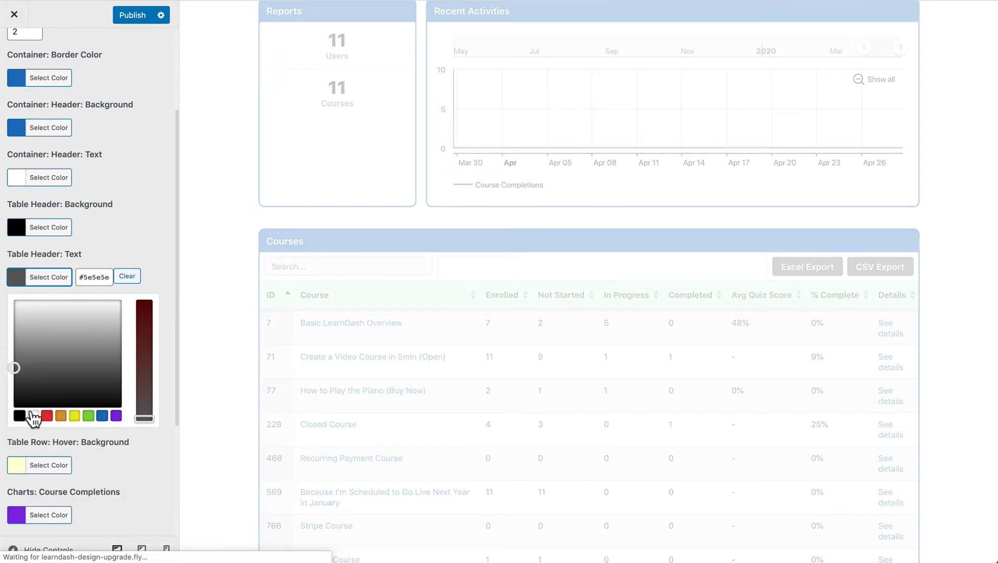
{"action": "left_click", "coordinate": [33, 416]}
{"action": "left_click", "coordinate": [42, 278]}
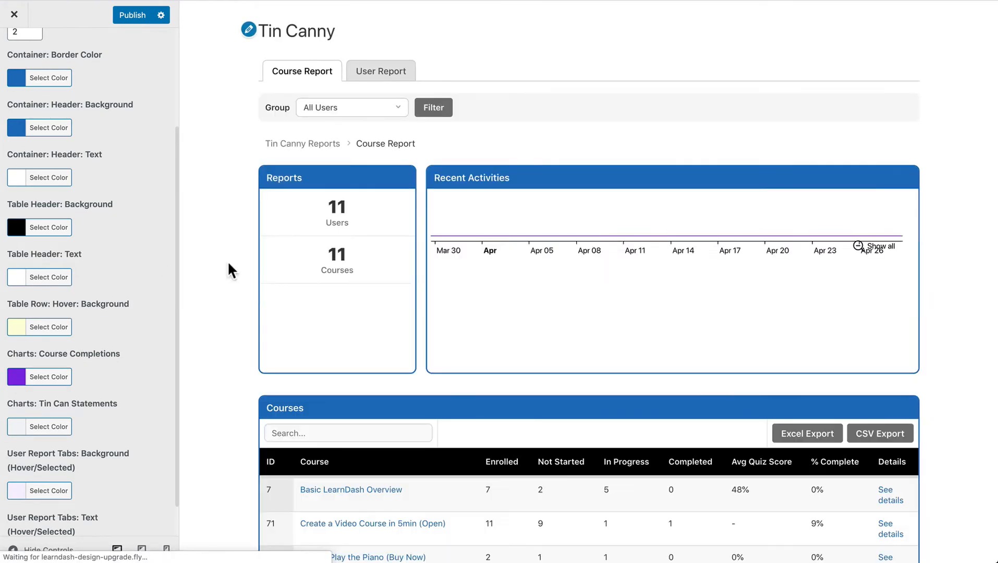
Examine the Courses table's header colors and the background shown when a row is highlighted
{"action": "scroll", "coordinate": [228, 261], "scroll_direction": "down", "scroll_amount": 3}
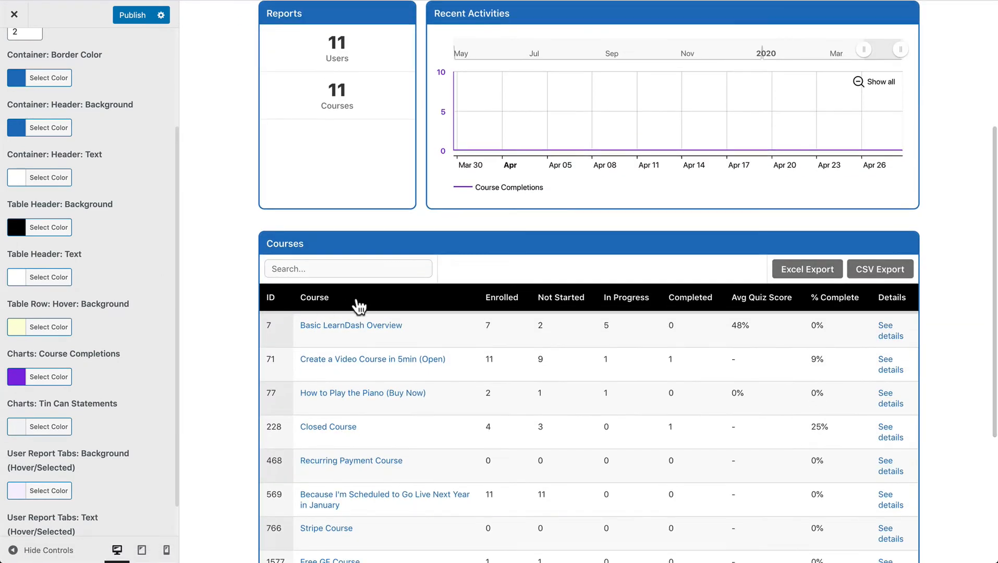
{"action": "scroll", "coordinate": [446, 307], "scroll_direction": "down", "scroll_amount": 2}
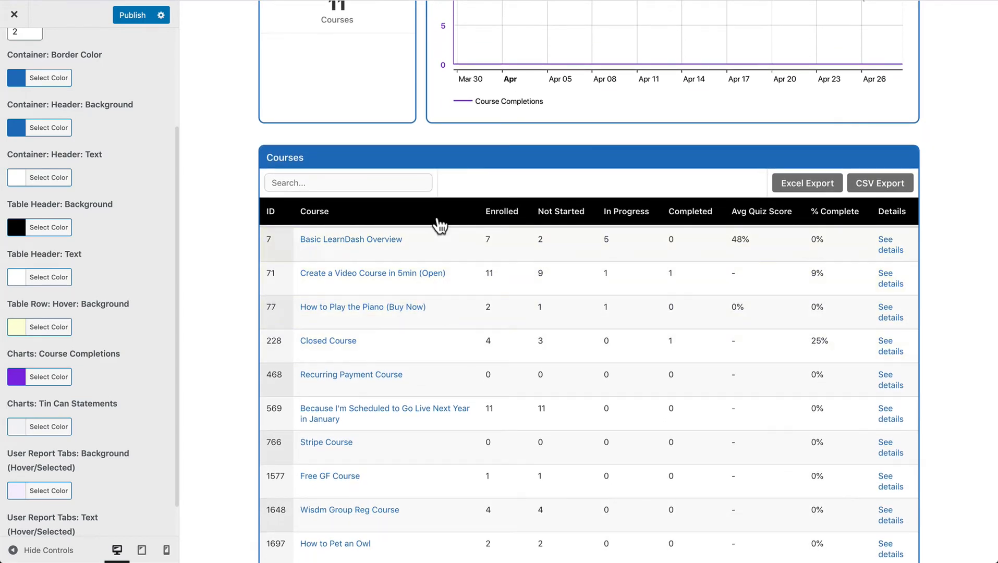
{"action": "scroll", "coordinate": [123, 229], "scroll_direction": "down", "scroll_amount": 1}
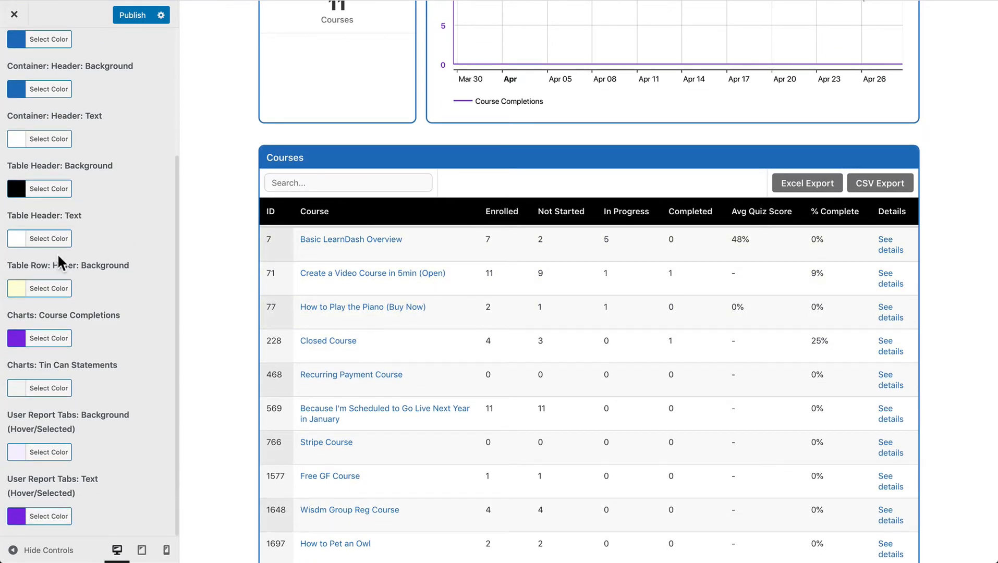
{"action": "left_click_drag", "start_coordinate": [12, 265], "coordinate": [105, 265]}
{"action": "left_click", "coordinate": [104, 265]}
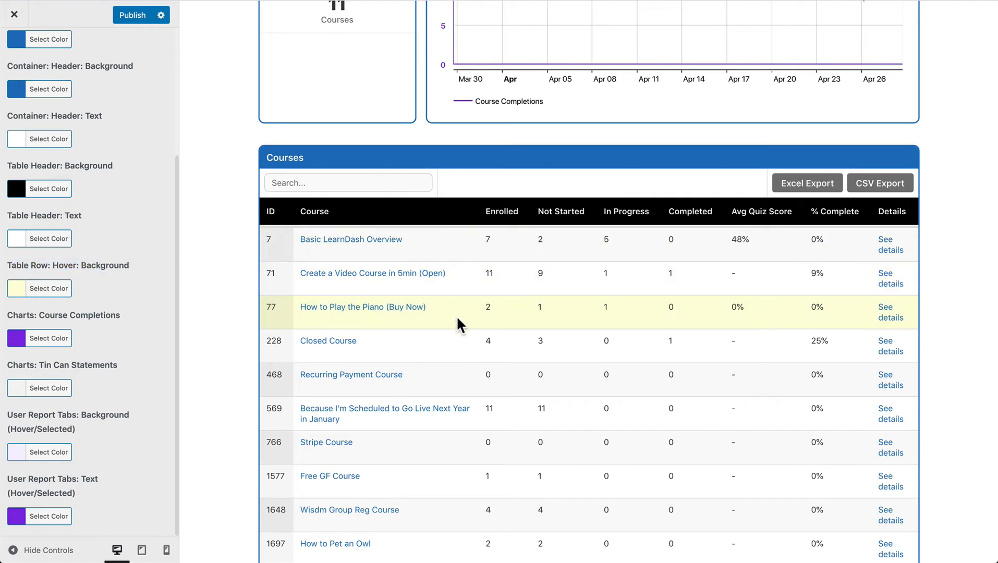
{"action": "scroll", "coordinate": [459, 323], "scroll_direction": "down", "scroll_amount": 3}
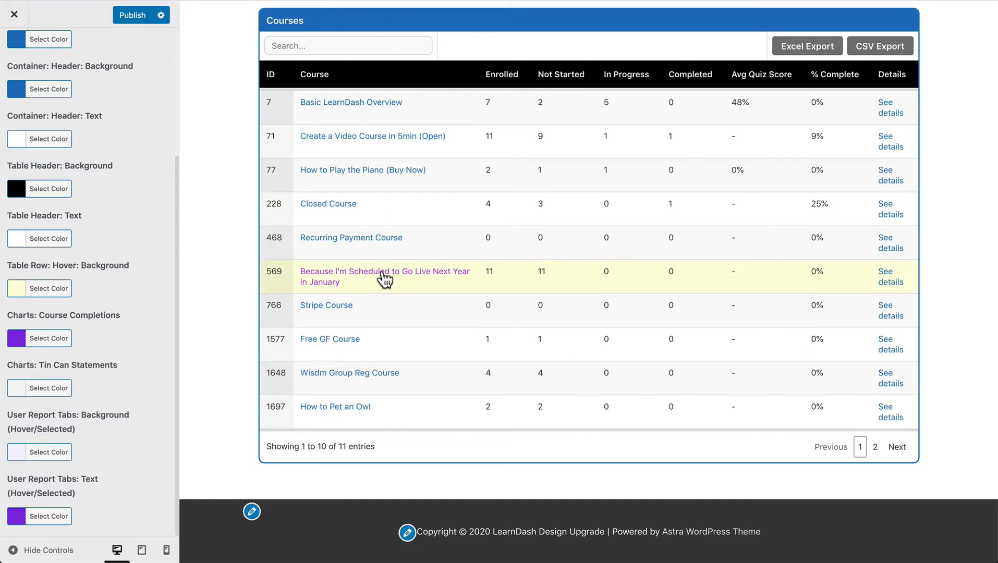
{"action": "scroll", "coordinate": [387, 278], "scroll_direction": "up", "scroll_amount": 6}
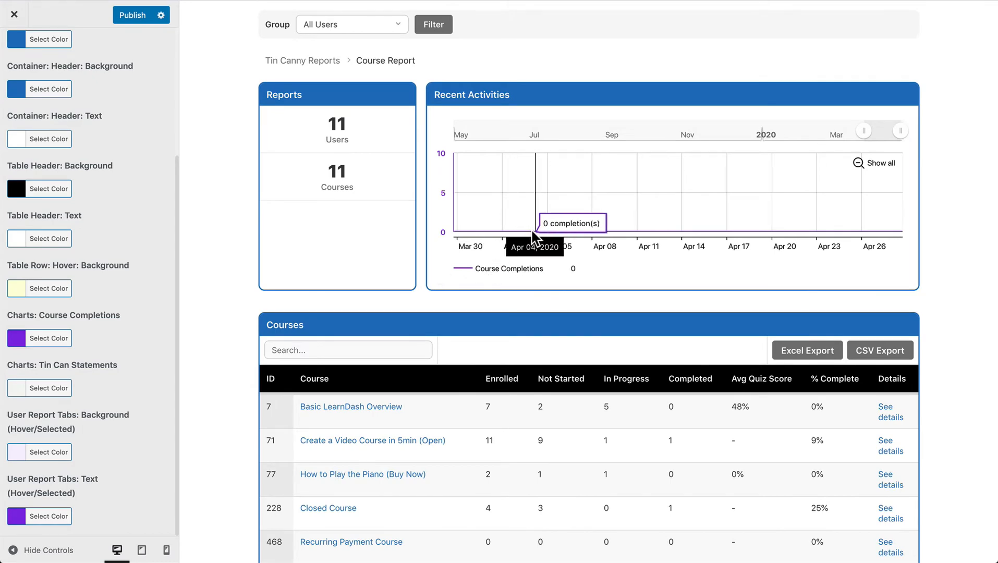
Clear the Course Completions chart color
{"action": "left_click", "coordinate": [26, 339]}
{"action": "double_click", "coordinate": [96, 338]}
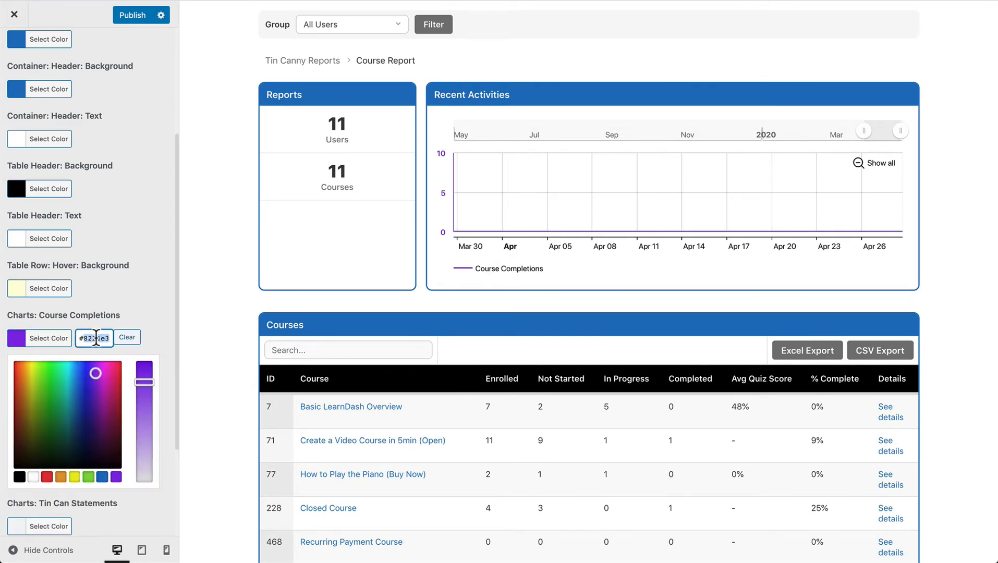
{"action": "left_click", "coordinate": [126, 337]}
{"action": "left_click", "coordinate": [38, 339]}
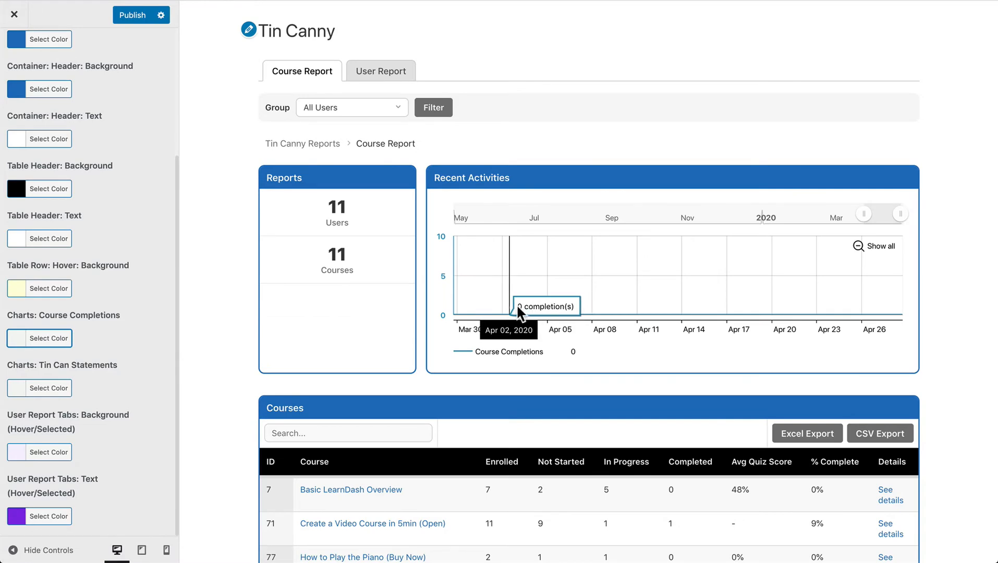
Set the Course Completions chart color to the purple preset #8224e3 and show the full date range in the Recent Activities chart
{"action": "left_click", "coordinate": [53, 340]}
{"action": "left_click", "coordinate": [116, 476]}
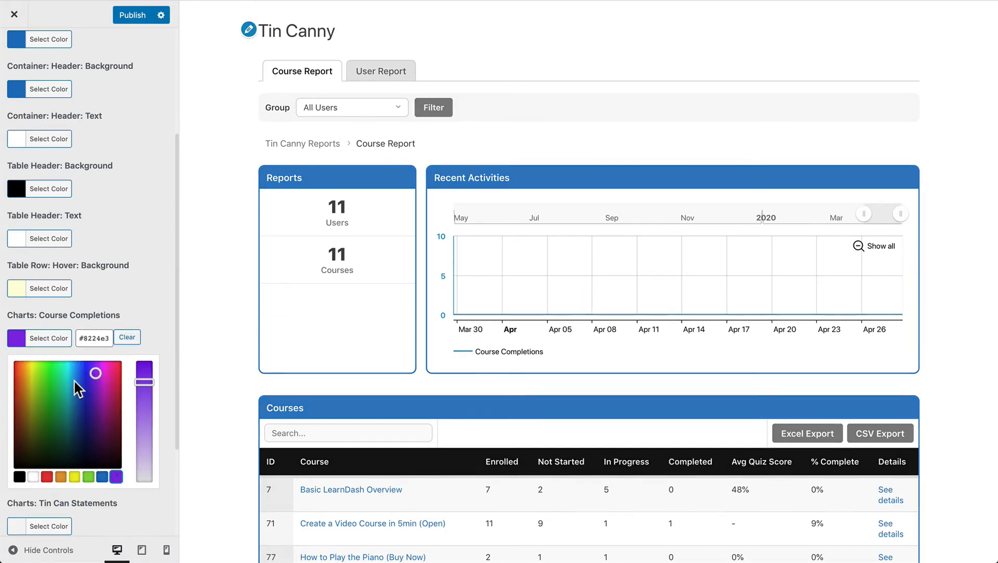
{"action": "left_click", "coordinate": [46, 338]}
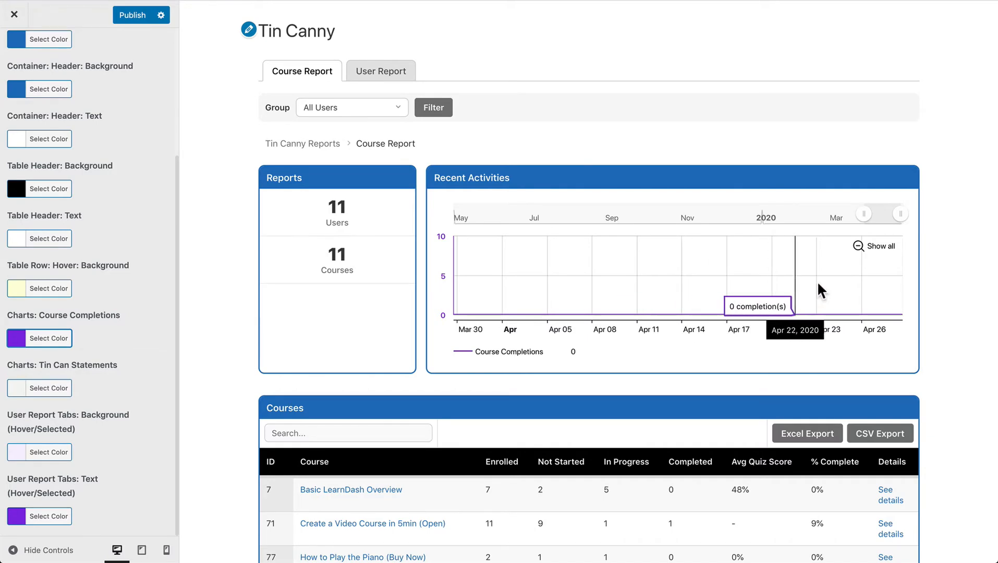
{"action": "left_click", "coordinate": [876, 245]}
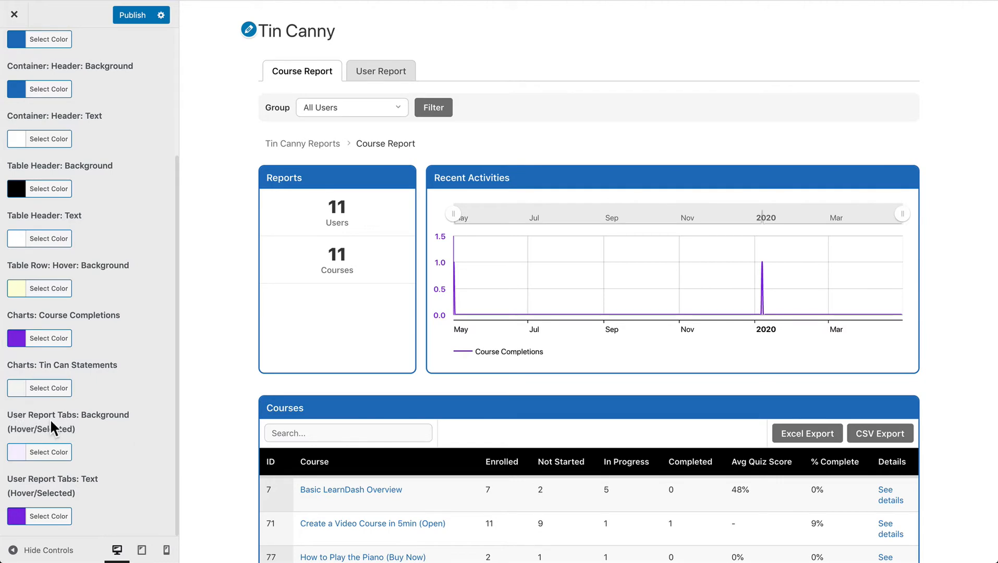
Open the first user's details in the User Report and view their Basic LearnDash Overview course details
{"action": "left_click", "coordinate": [380, 71]}
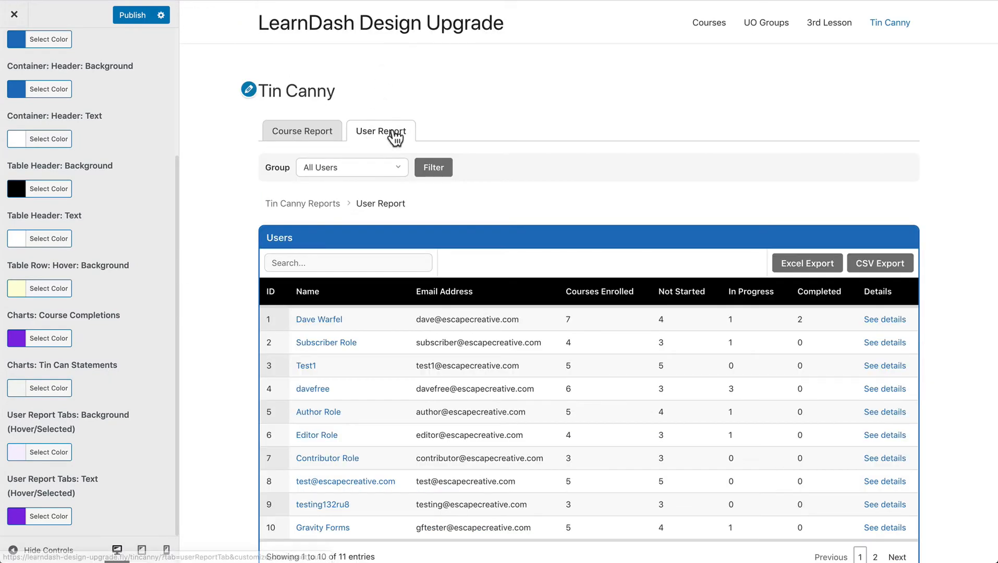
{"action": "left_click", "coordinate": [882, 321]}
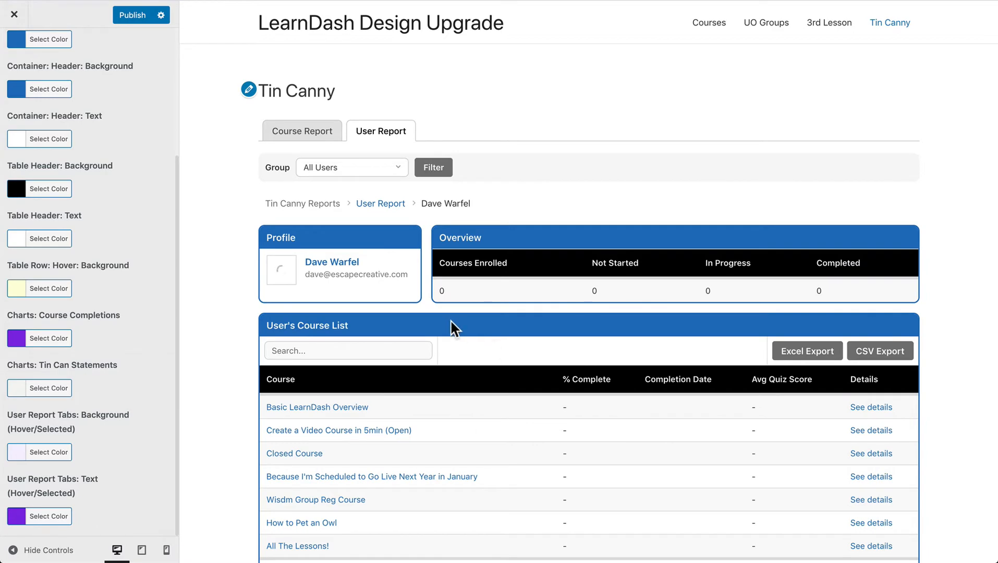
{"action": "scroll", "coordinate": [454, 329], "scroll_direction": "down", "scroll_amount": 3}
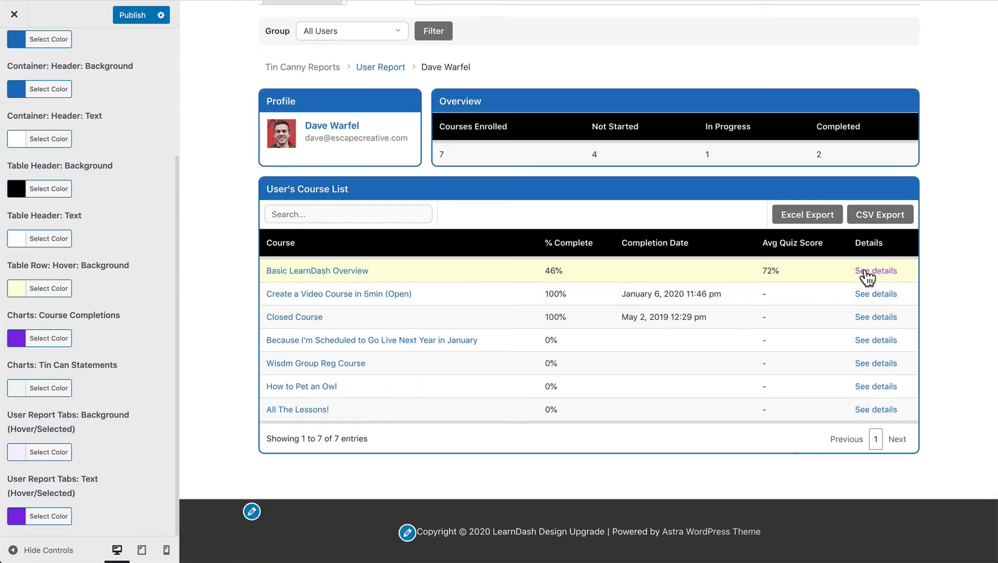
{"action": "left_click", "coordinate": [865, 271]}
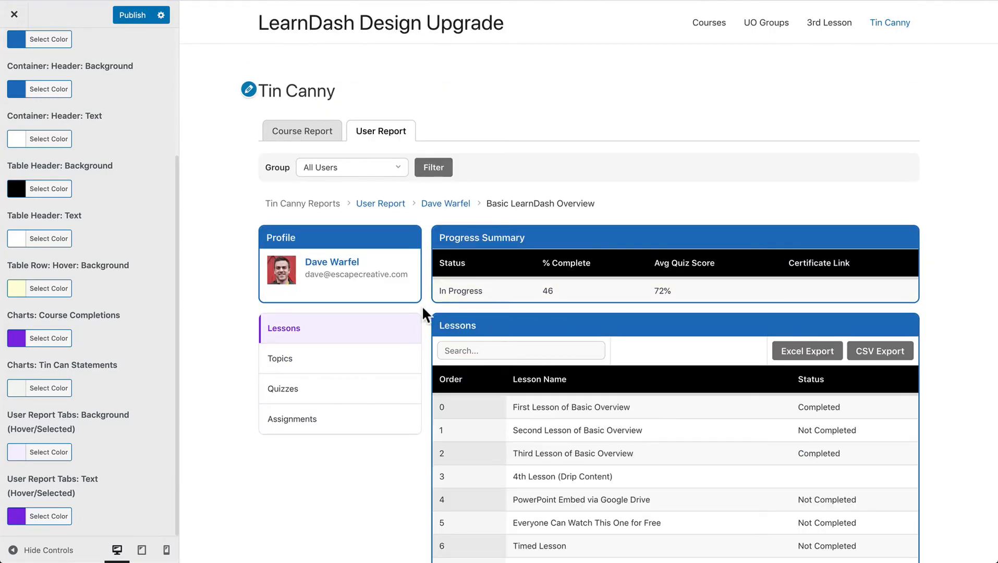
{"action": "scroll", "coordinate": [425, 306], "scroll_direction": "down", "scroll_amount": 2}
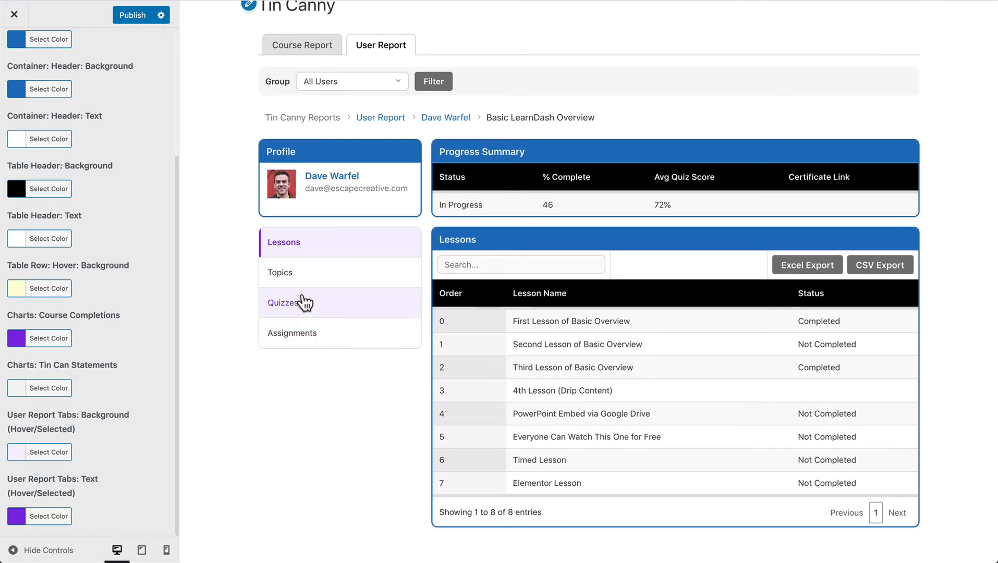
View the Topics, Quizzes, Assignments and Lessons sections of the user's course report to check the selected and highlighted colors
{"action": "left_click_drag", "start_coordinate": [24, 415], "coordinate": [74, 415]}
{"action": "left_click", "coordinate": [74, 415]}
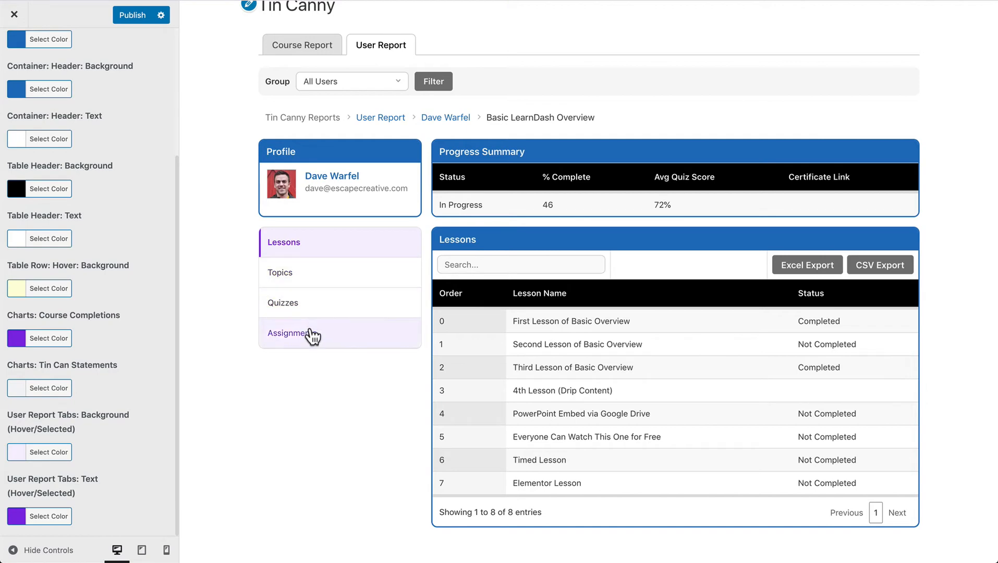
{"action": "left_click", "coordinate": [325, 277]}
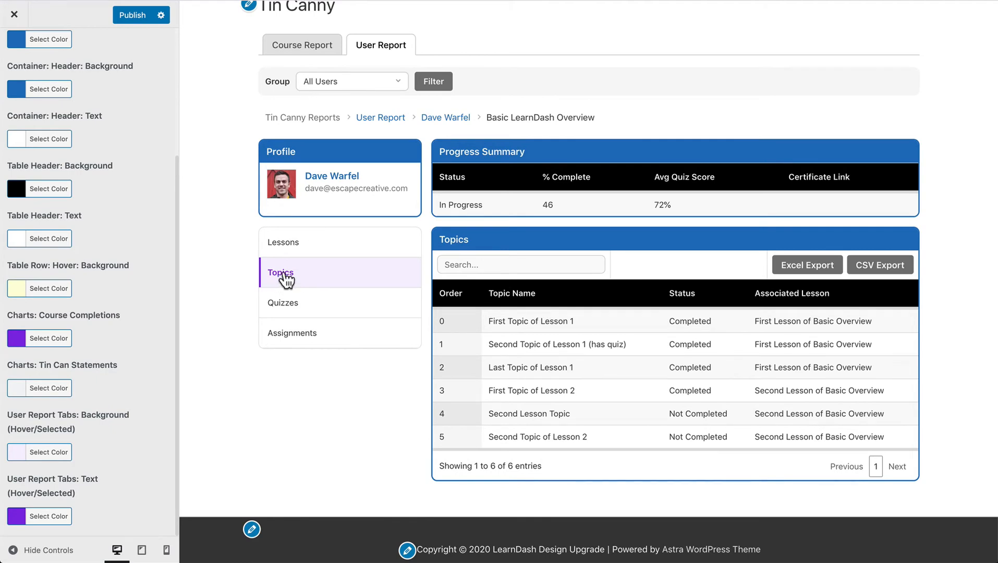
{"action": "left_click", "coordinate": [316, 312]}
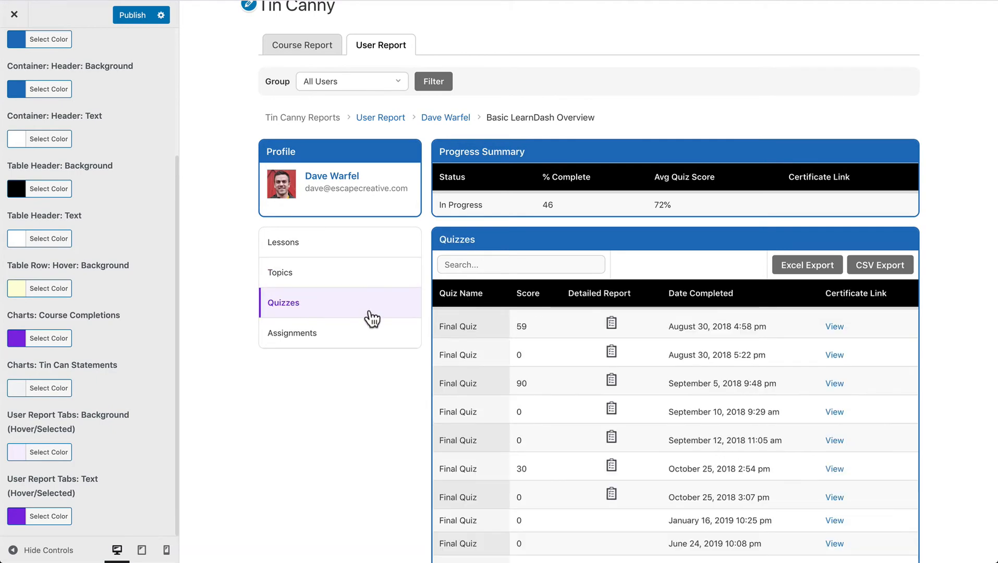
{"action": "left_click", "coordinate": [334, 336]}
{"action": "left_click", "coordinate": [313, 348]}
{"action": "left_click", "coordinate": [335, 255]}
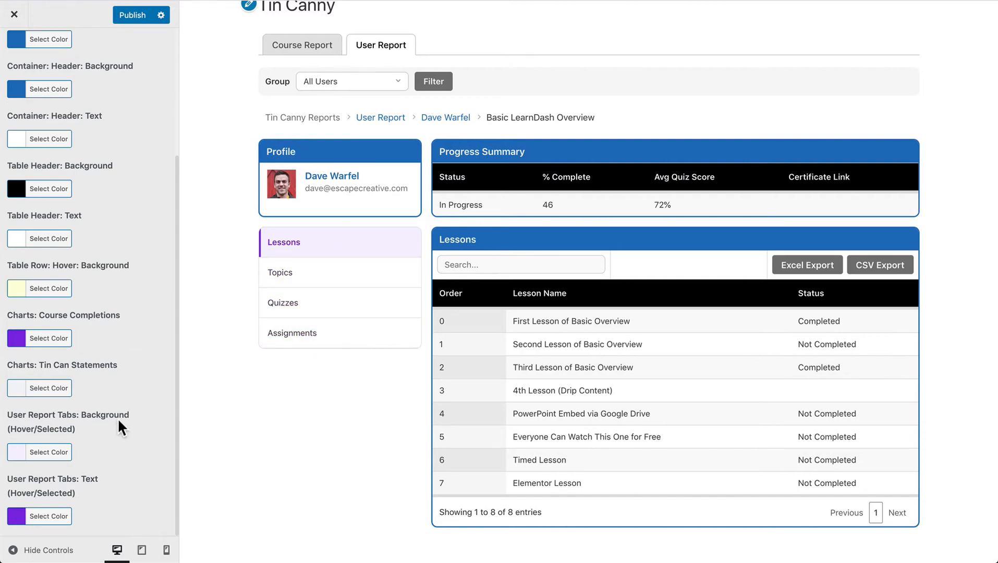
Set the avatar style to Circle in the LearnDash Design Upgrade profile settings
{"action": "scroll", "coordinate": [117, 418], "scroll_direction": "up", "scroll_amount": 3}
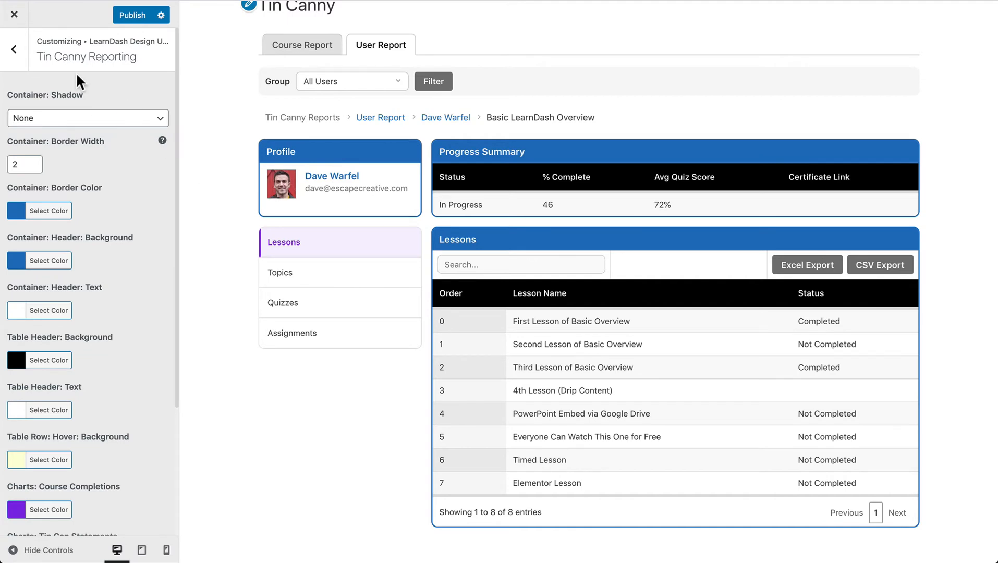
{"action": "left_click", "coordinate": [14, 52]}
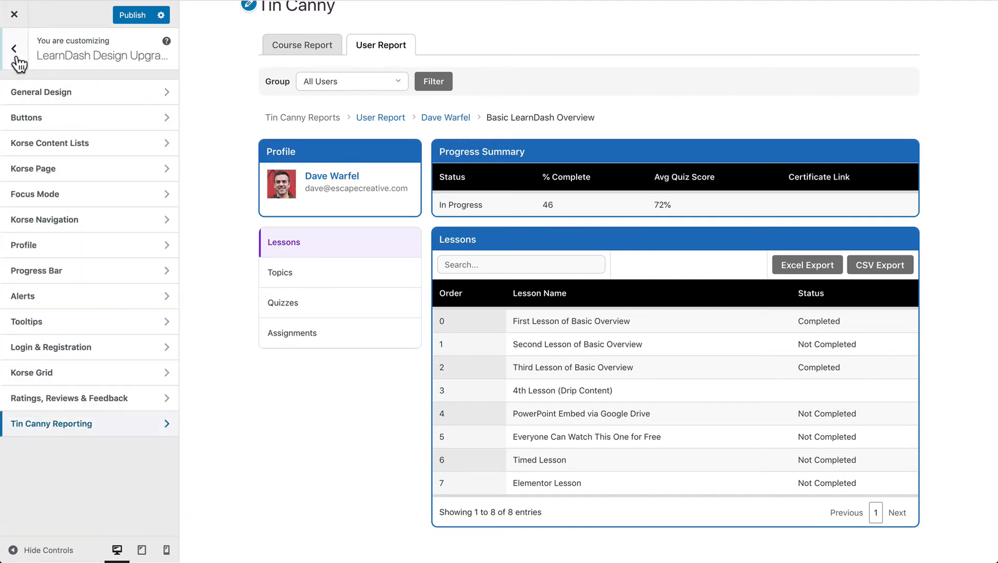
{"action": "left_click", "coordinate": [58, 247]}
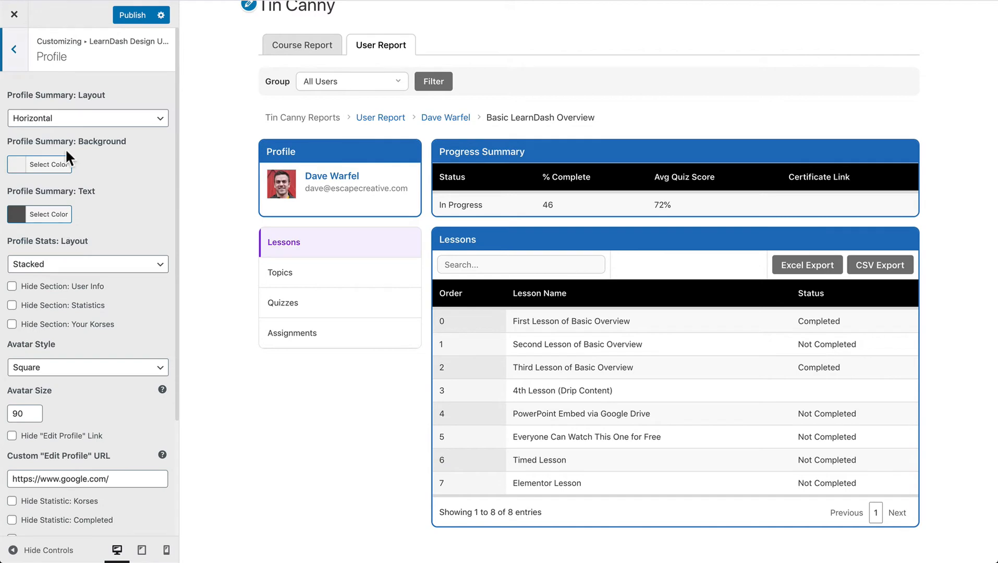
{"action": "scroll", "coordinate": [124, 214], "scroll_direction": "down", "scroll_amount": 3}
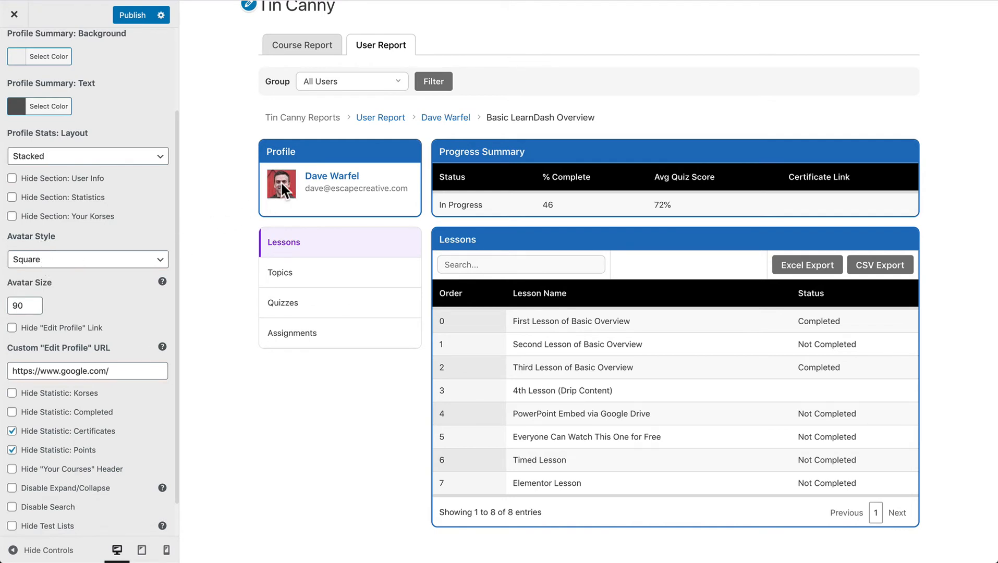
{"action": "left_click", "coordinate": [79, 260]}
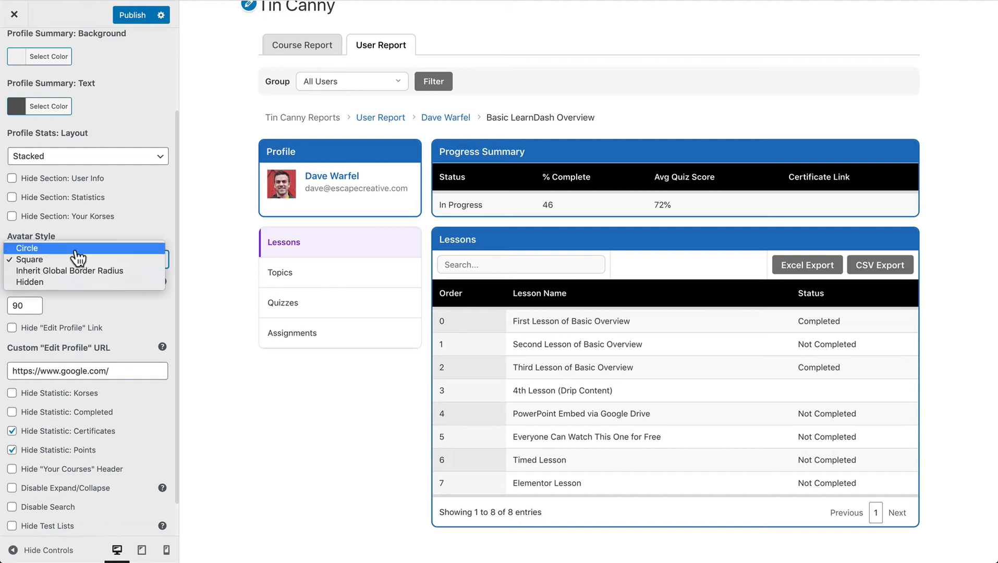
{"action": "left_click", "coordinate": [75, 249]}
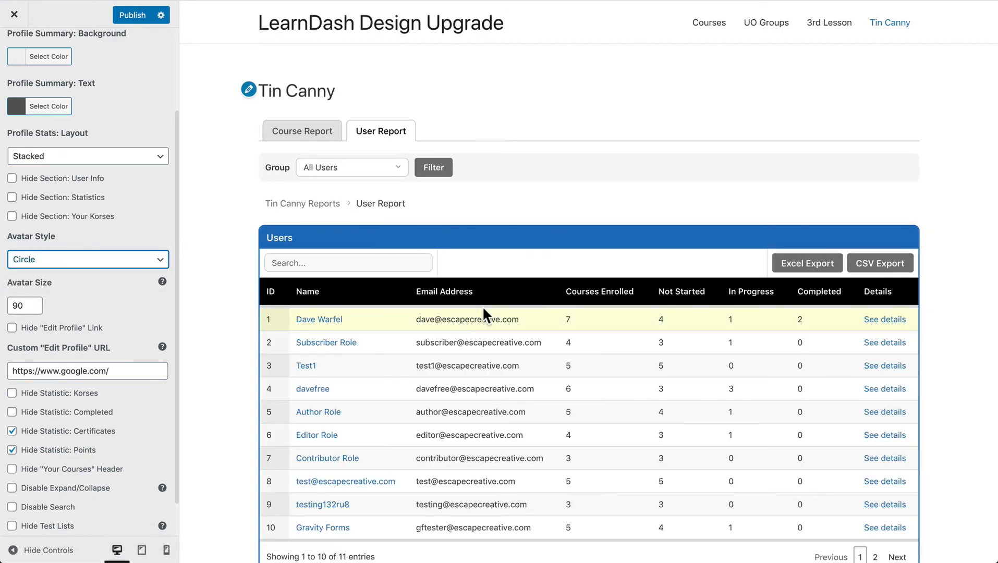
Open the fourth user's details in the User Report to check the circular avatar
{"action": "left_click", "coordinate": [885, 390]}
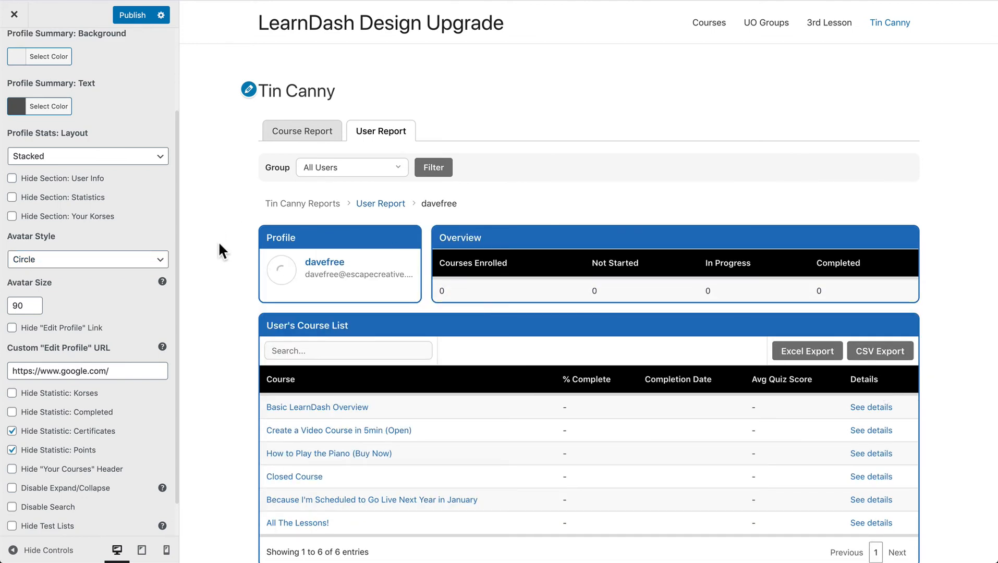
{"action": "scroll", "coordinate": [239, 241], "scroll_direction": "down", "scroll_amount": 1}
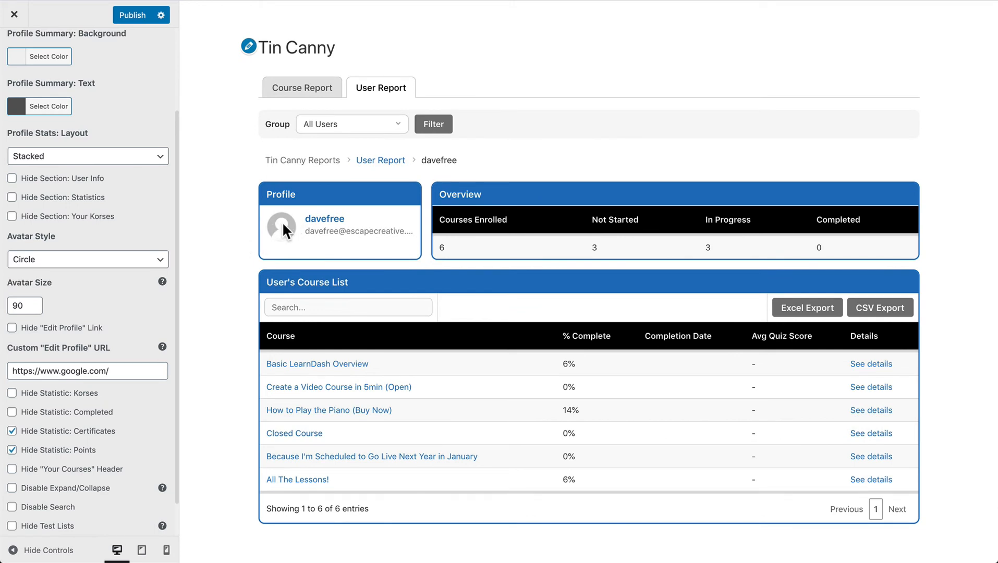
Set the avatar style to Hidden and open the first user's details to check the profile box
{"action": "left_click", "coordinate": [83, 260]}
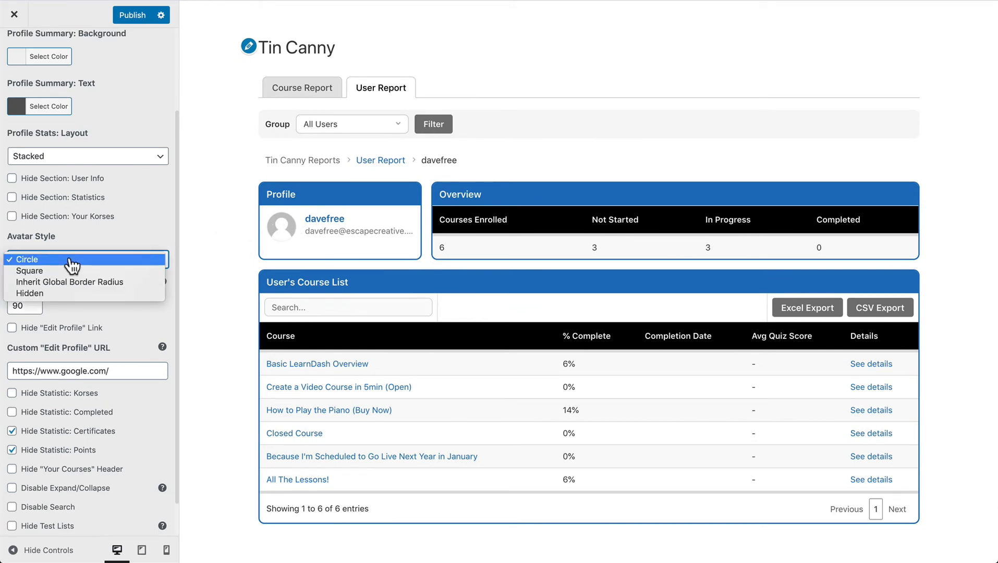
{"action": "left_click", "coordinate": [56, 293]}
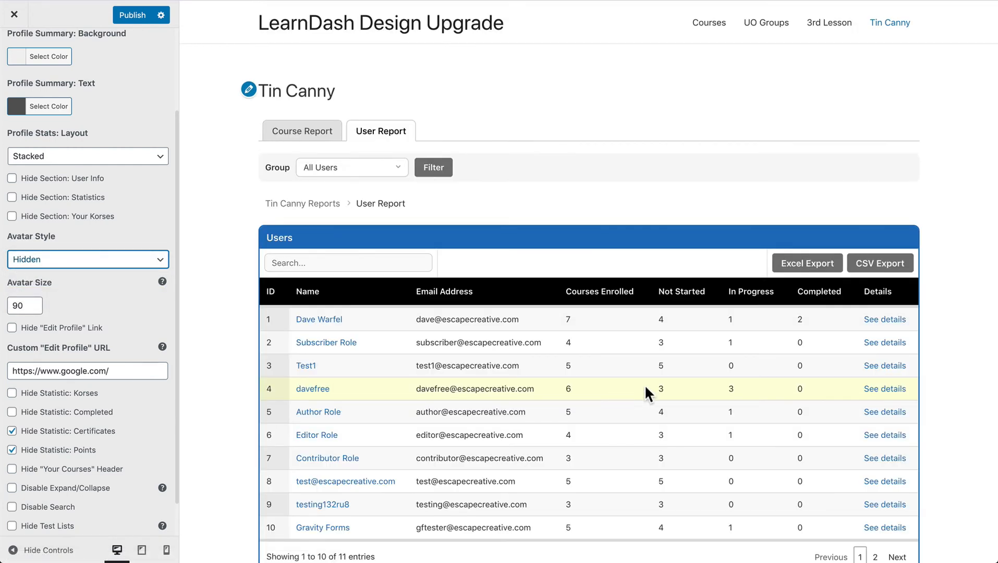
{"action": "left_click", "coordinate": [883, 320]}
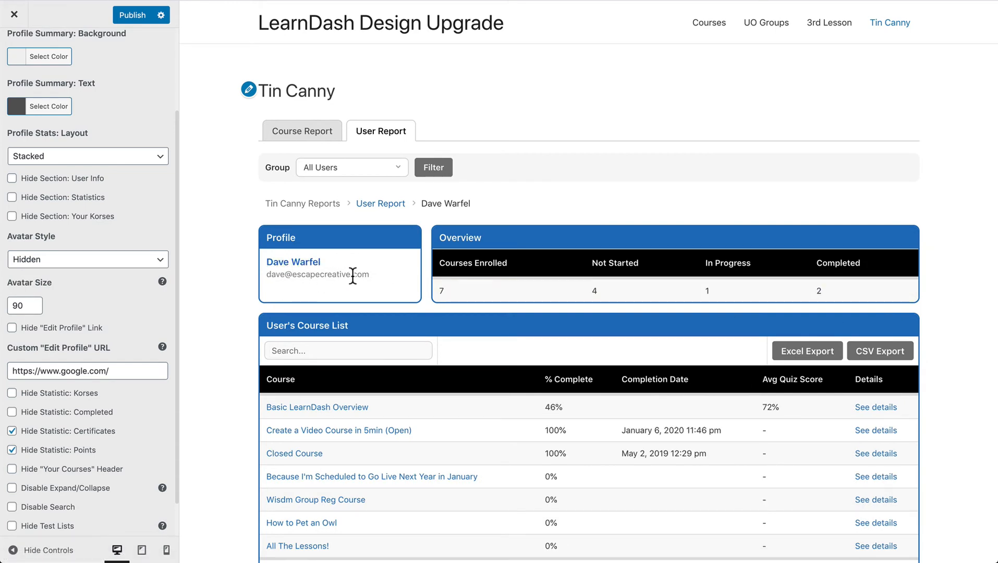
Set the avatar style to Square and return to the LearnDash Design Upgrade settings list
{"action": "left_click", "coordinate": [77, 259]}
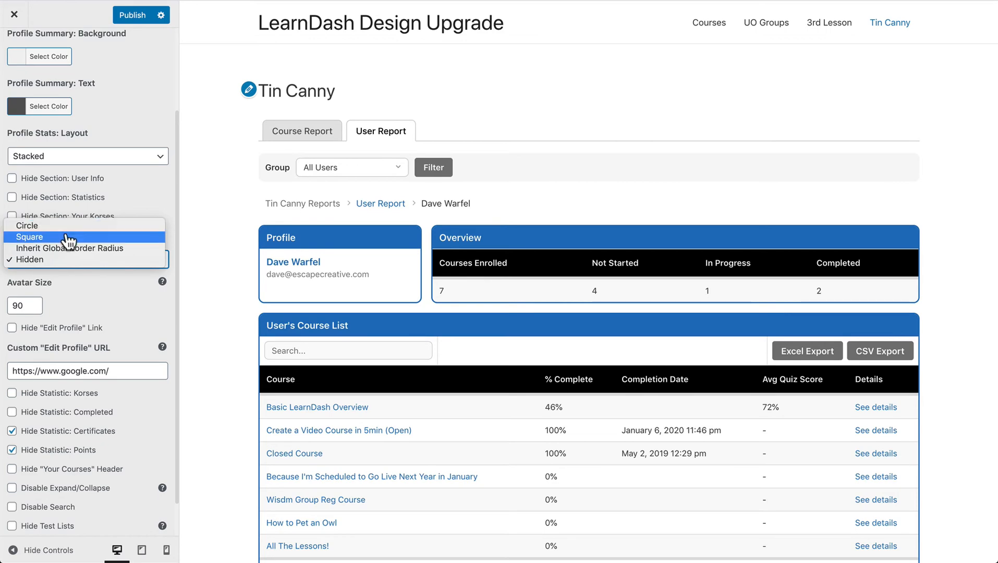
{"action": "left_click", "coordinate": [68, 237]}
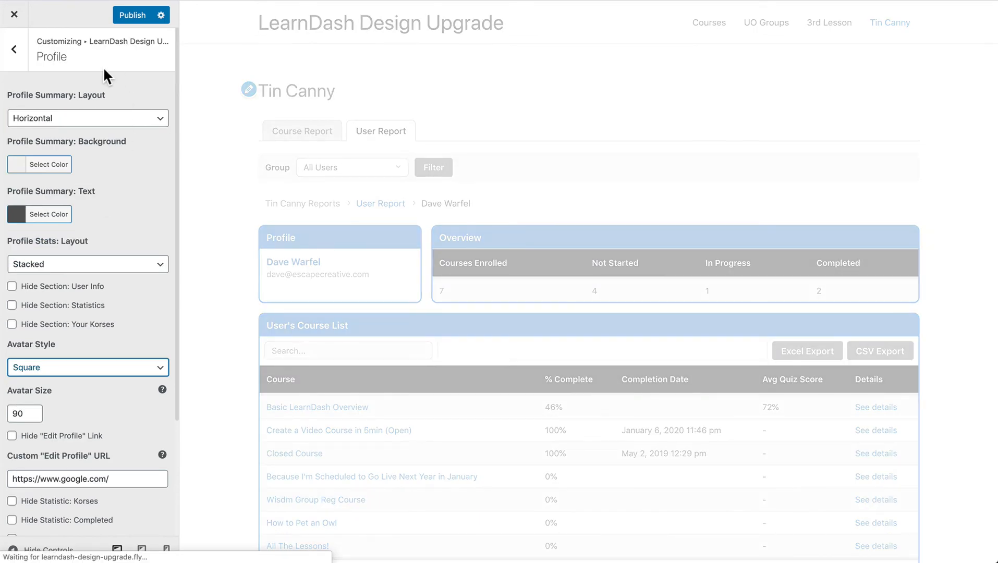
{"action": "left_click_drag", "start_coordinate": [39, 57], "coordinate": [77, 57]}
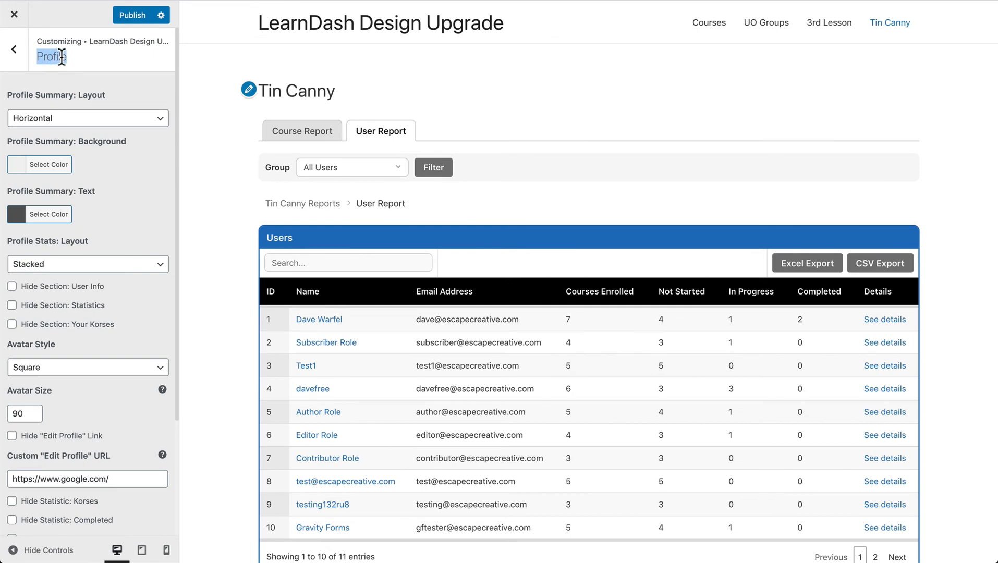
{"action": "left_click", "coordinate": [14, 49]}
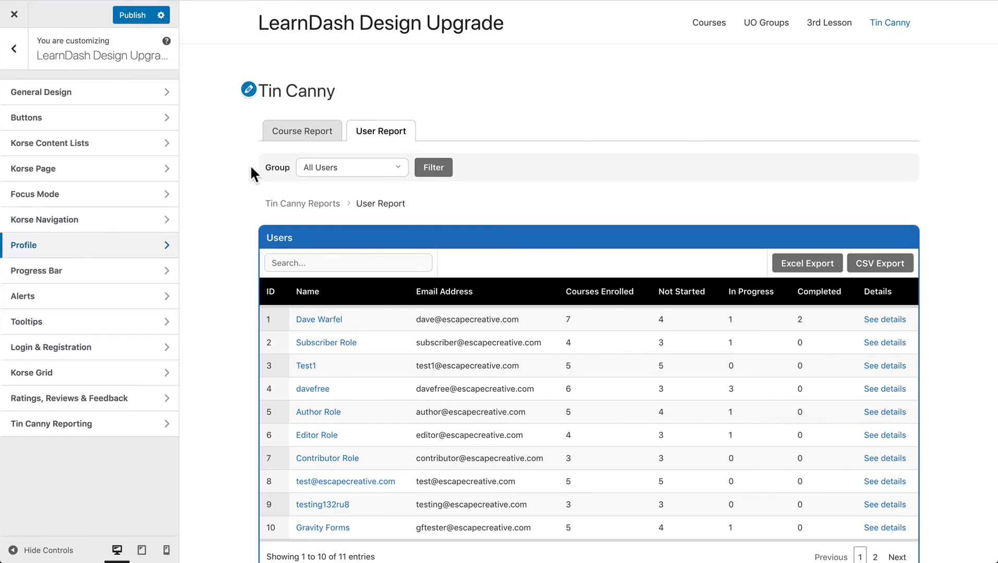
Show the Course Report and view the In Progress Color setting in the General Design settings
{"action": "left_click", "coordinate": [301, 134]}
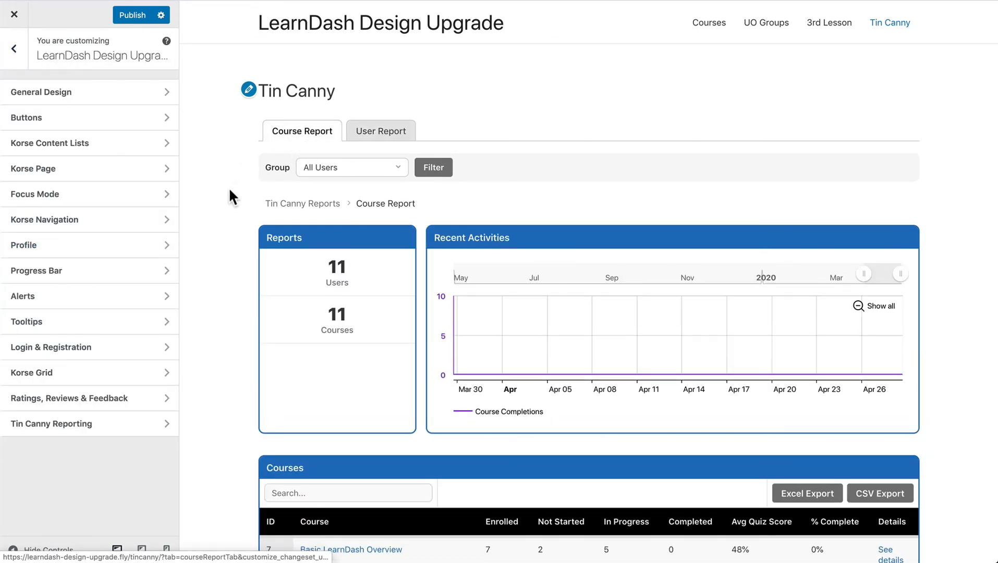
{"action": "scroll", "coordinate": [235, 192], "scroll_direction": "down", "scroll_amount": 1}
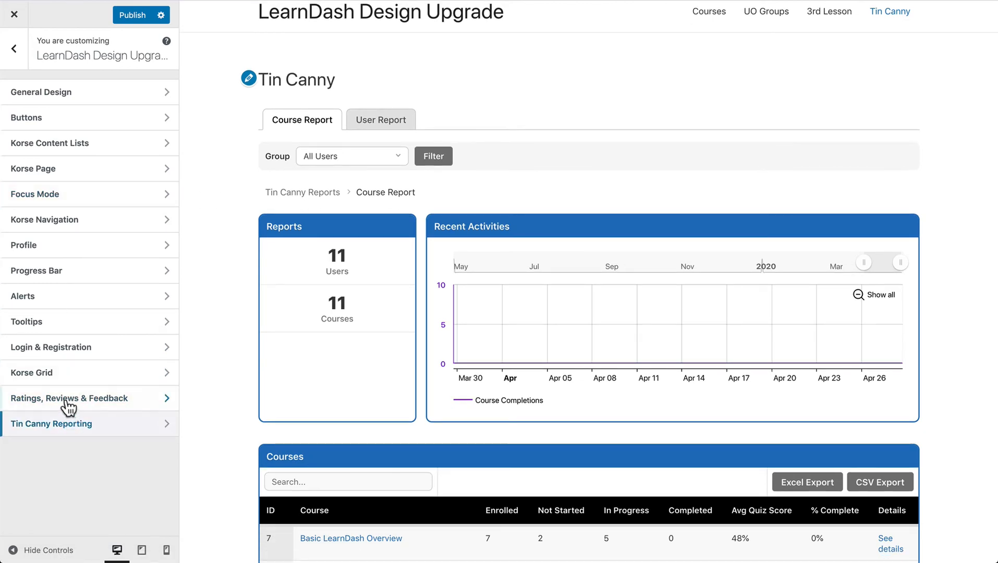
{"action": "left_click", "coordinate": [78, 94]}
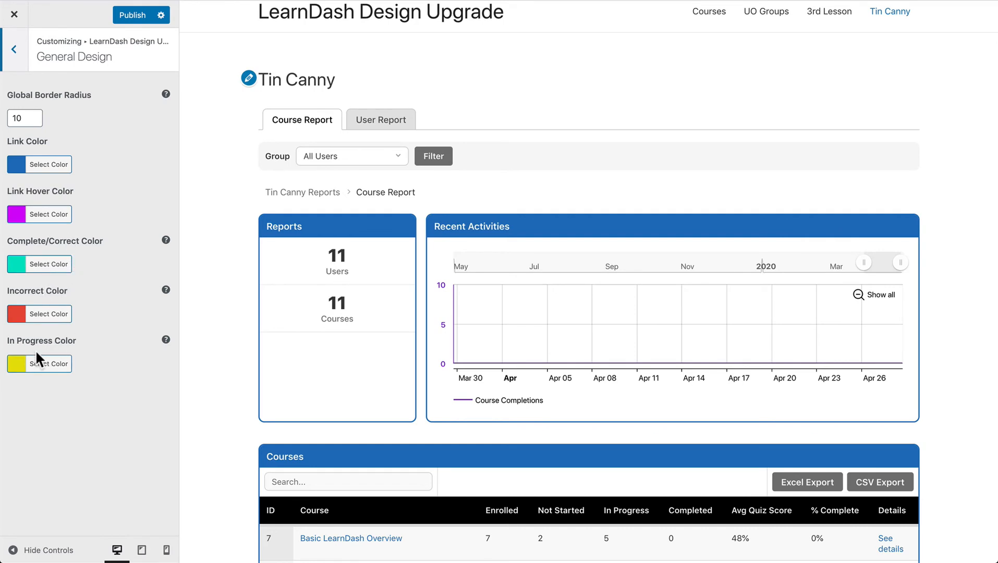
{"action": "left_click_drag", "start_coordinate": [9, 342], "coordinate": [68, 342]}
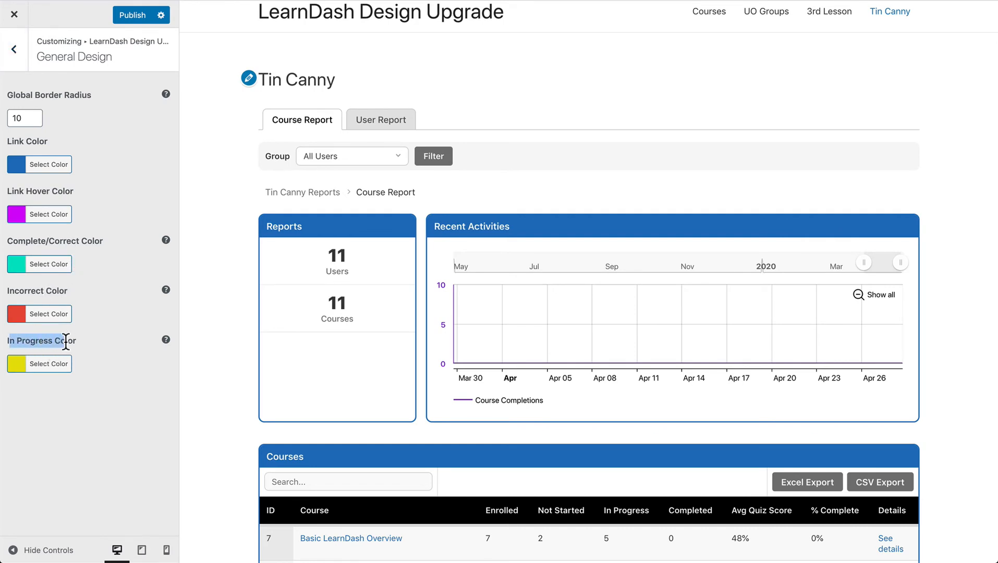
{"action": "left_click", "coordinate": [71, 341]}
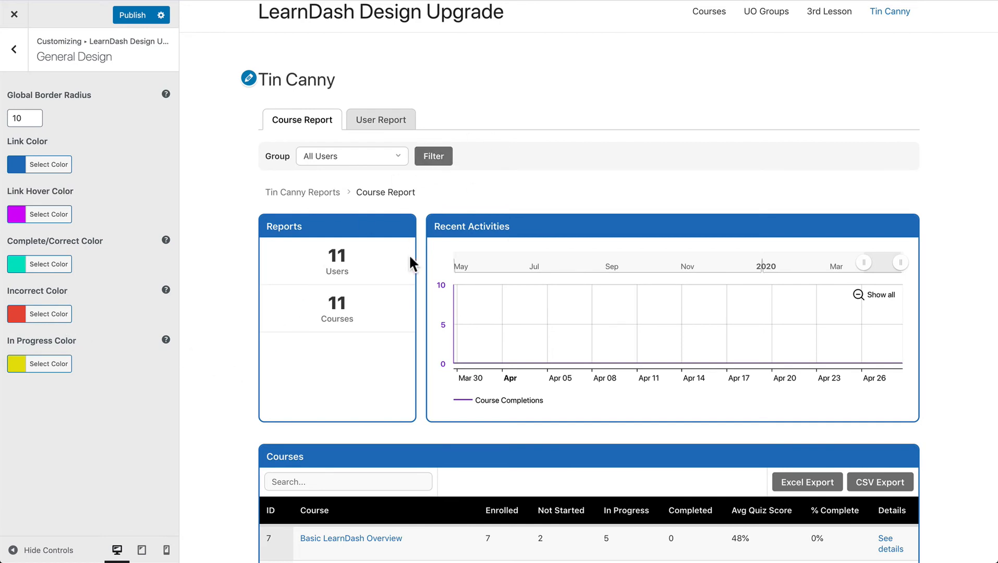
Open the details of the Create a Video Course in 5min (Open) course and examine its Course Status chart colors
{"action": "scroll", "coordinate": [410, 257], "scroll_direction": "down", "scroll_amount": 3}
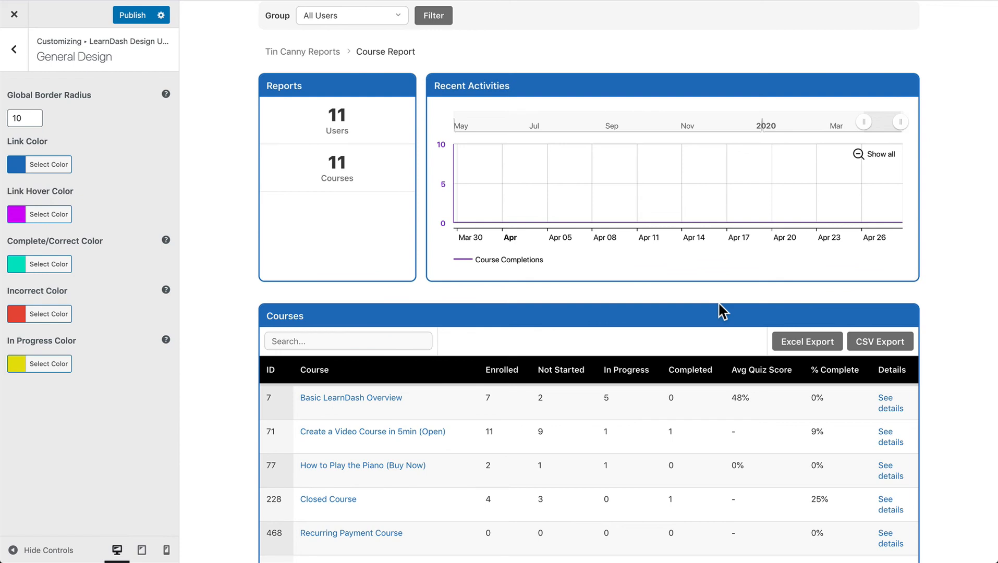
{"action": "scroll", "coordinate": [719, 302], "scroll_direction": "down", "scroll_amount": 1}
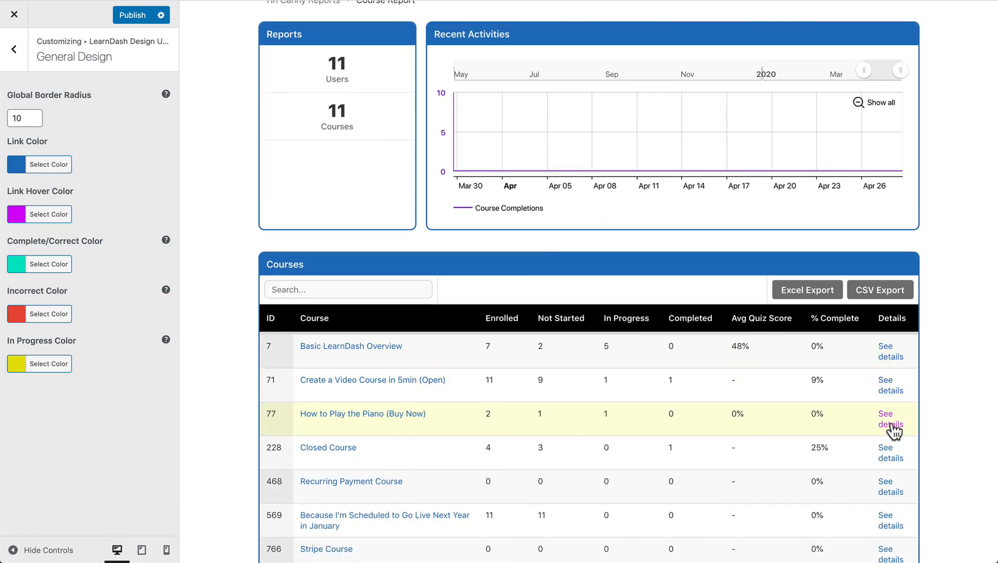
{"action": "scroll", "coordinate": [893, 431], "scroll_direction": "down", "scroll_amount": 3}
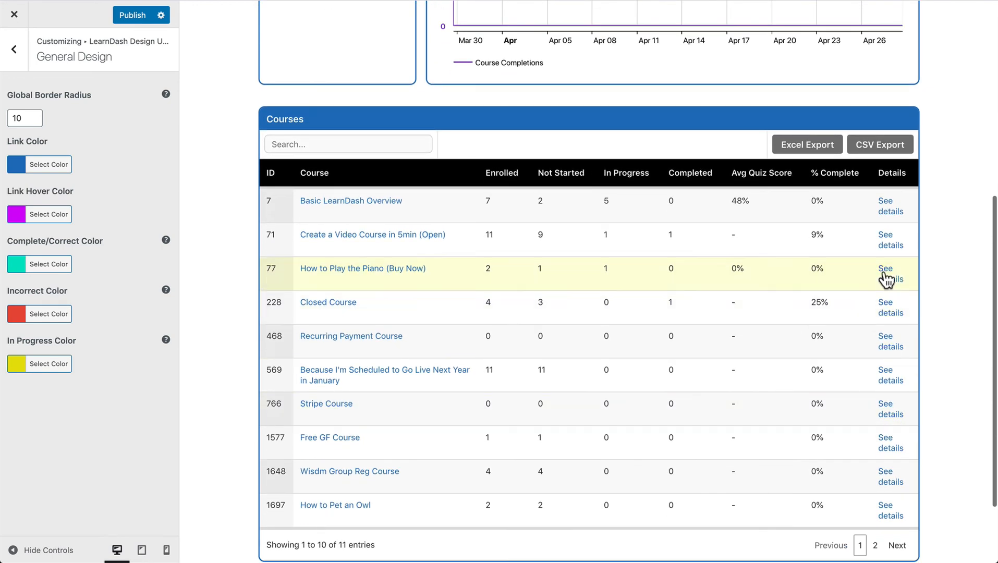
{"action": "left_click", "coordinate": [890, 243]}
{"action": "scroll", "coordinate": [675, 269], "scroll_direction": "up", "scroll_amount": 3}
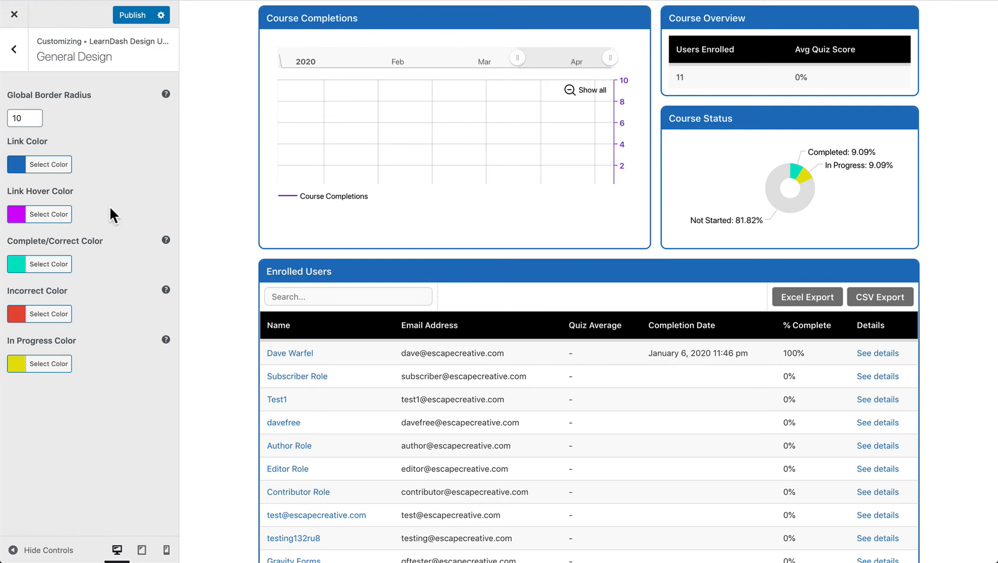
{"action": "scroll", "coordinate": [195, 223], "scroll_direction": "up", "scroll_amount": 4}
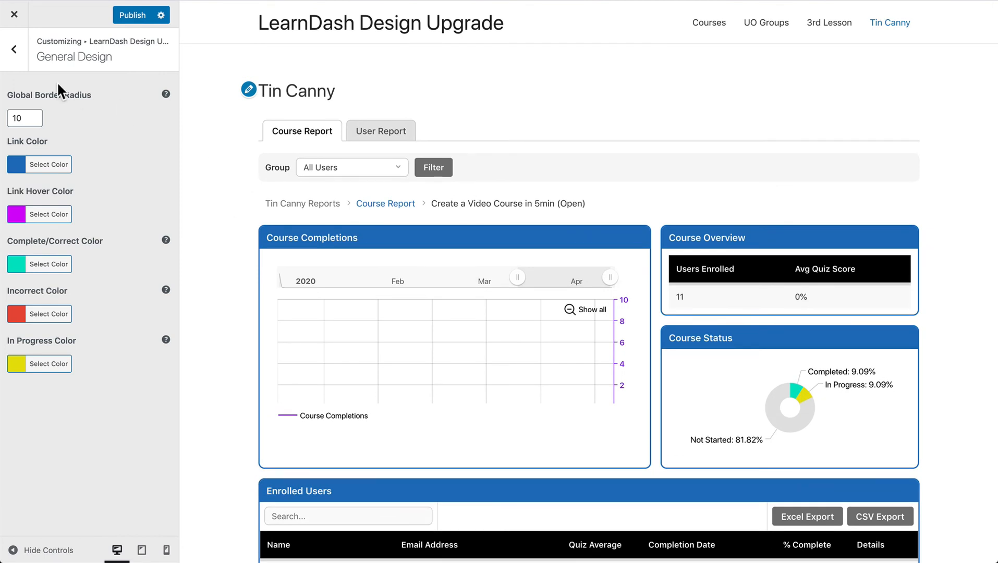
Open the LearnDash Design Upgrade Buttons settings and review the standard button color options used by the report's filter and export buttons
{"action": "left_click", "coordinate": [15, 62]}
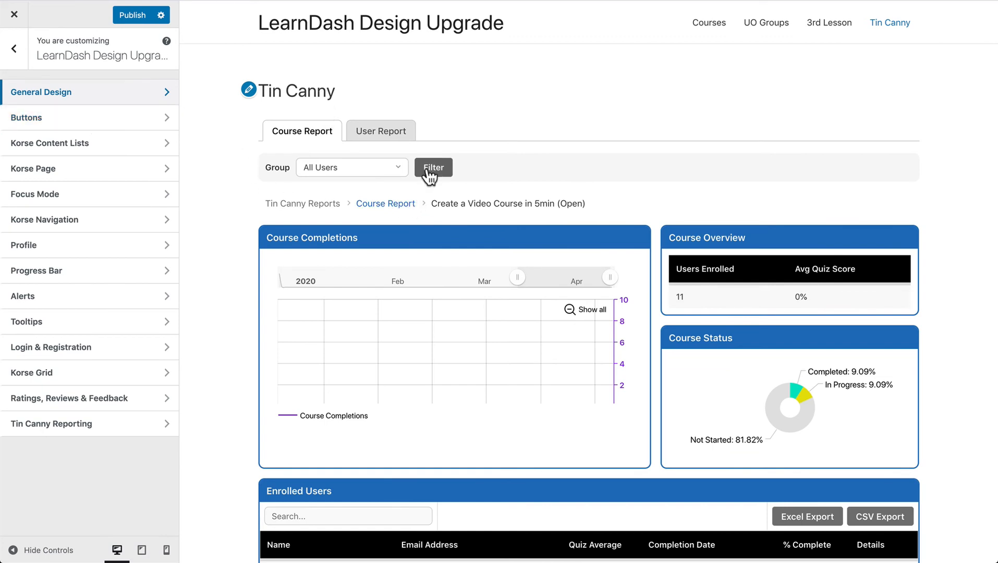
{"action": "scroll", "coordinate": [537, 146], "scroll_direction": "down", "scroll_amount": 3}
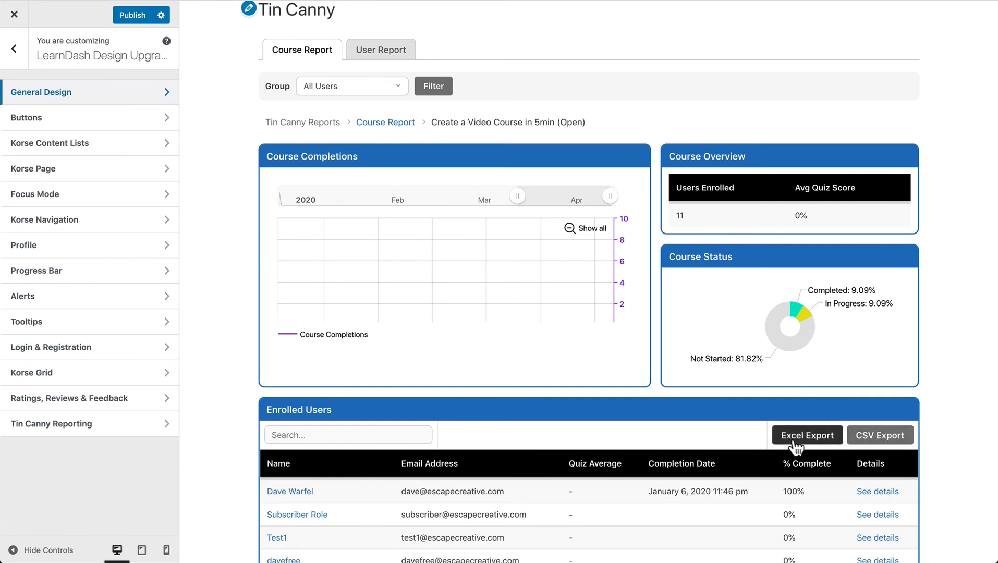
{"action": "left_click", "coordinate": [107, 123]}
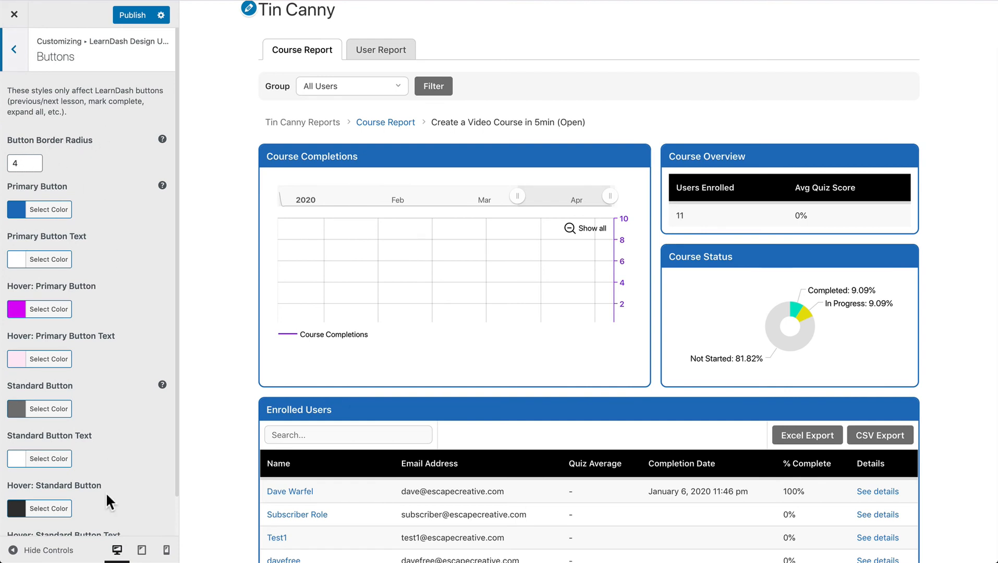
{"action": "scroll", "coordinate": [106, 492], "scroll_direction": "down", "scroll_amount": 2}
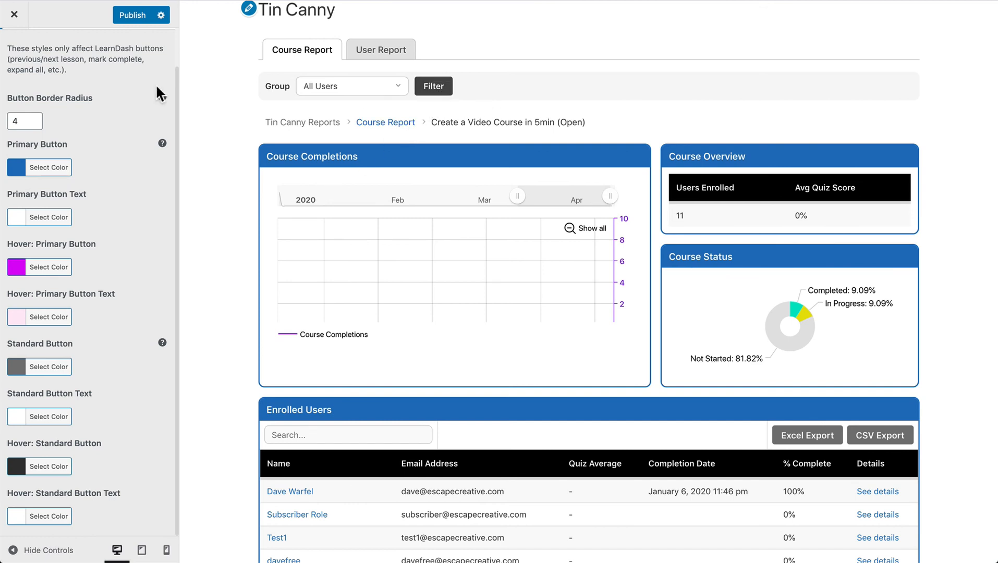
Try a Button Border Radius of 0 on the report buttons and set it back to 4
{"action": "double_click", "coordinate": [9, 119]}
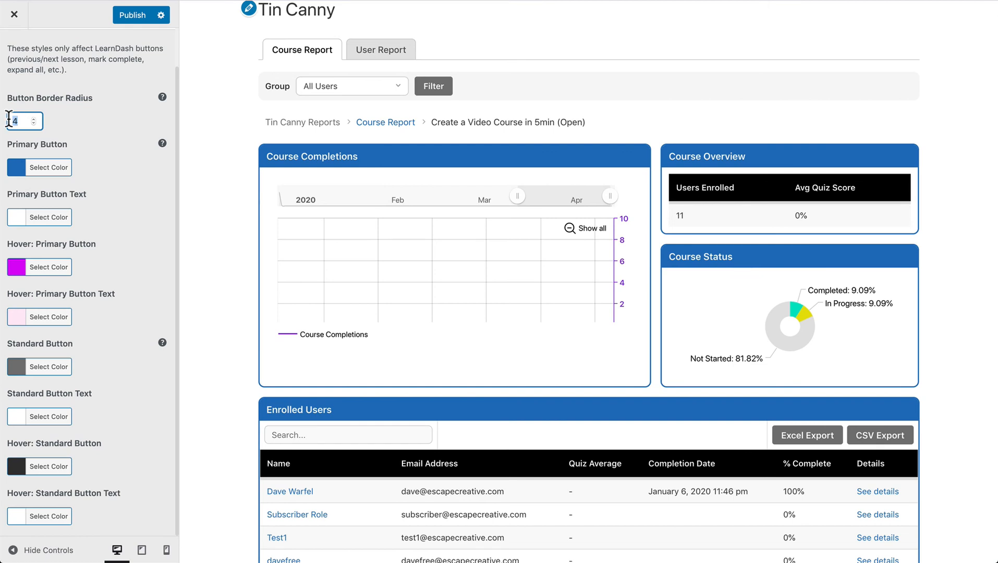
{"action": "type", "text": "0"}
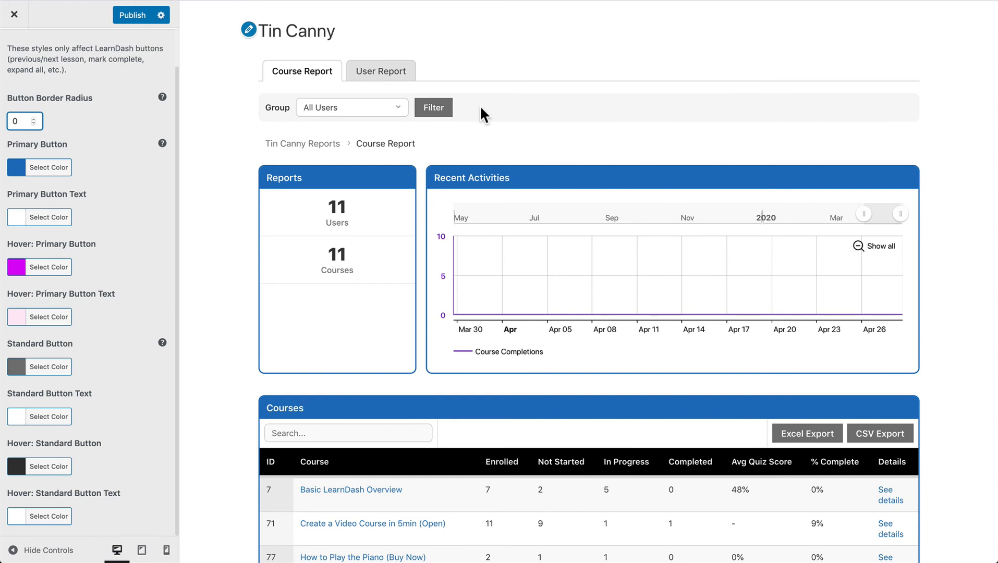
{"action": "left_click_drag", "start_coordinate": [19, 121], "coordinate": [4, 121]}
{"action": "type", "text": "4"}
{"action": "left_click", "coordinate": [115, 119]}
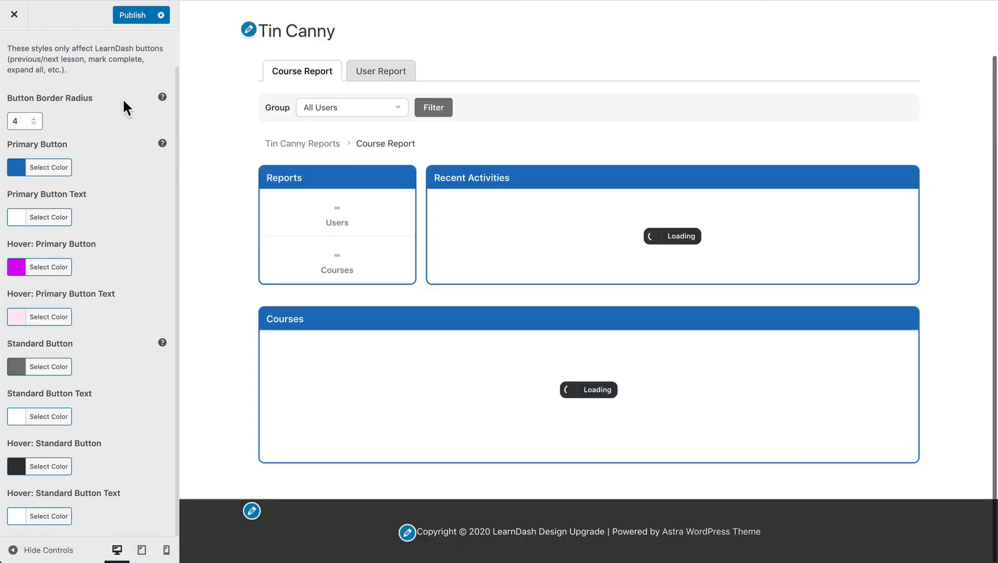